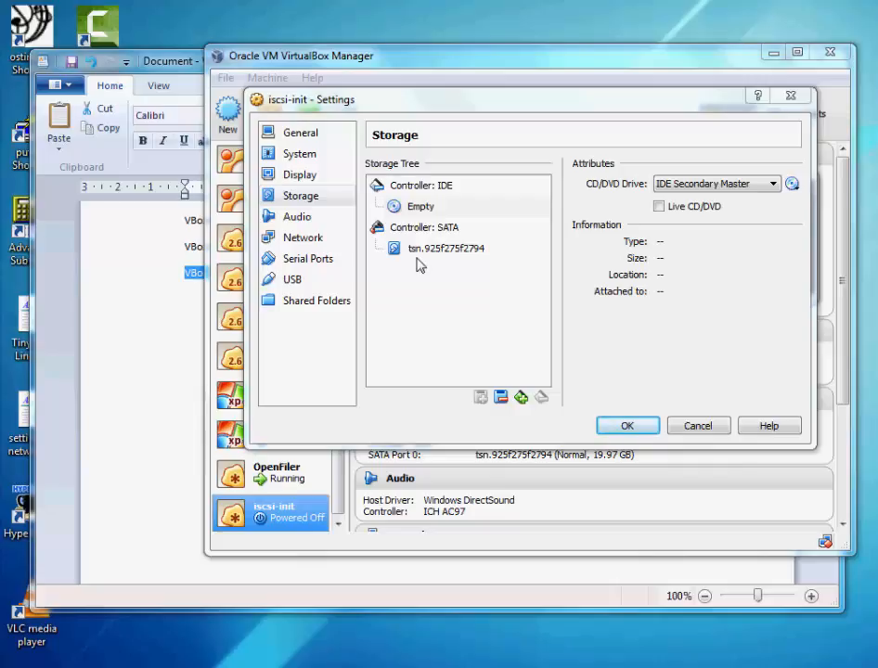
# Step: Mount the ubuntu-12.04.4-dvd-i386 disc image in the empty IDE CD/DVD drive of the iscsi-init machine
pyautogui.click(406, 208)
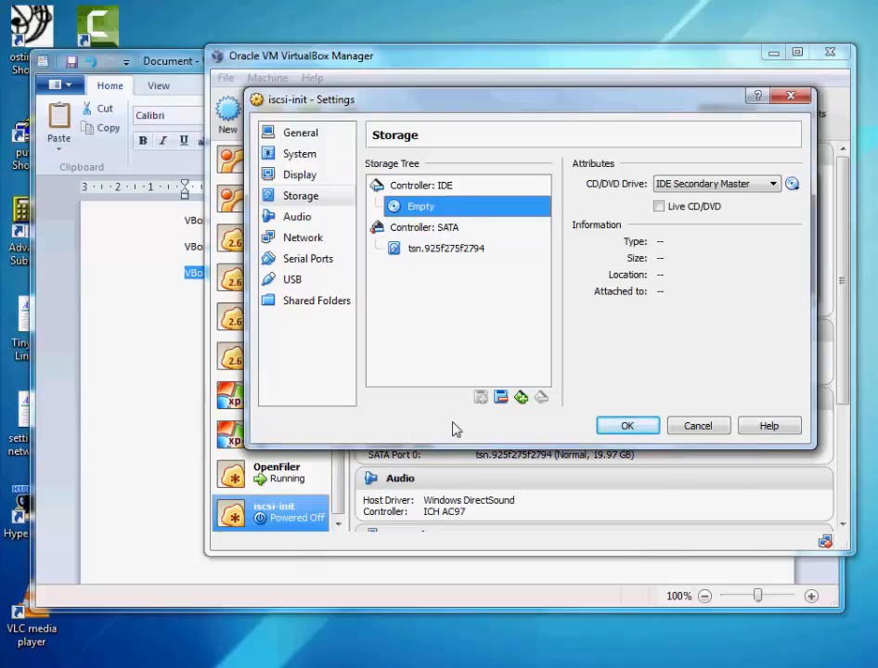
pyautogui.click(793, 185)
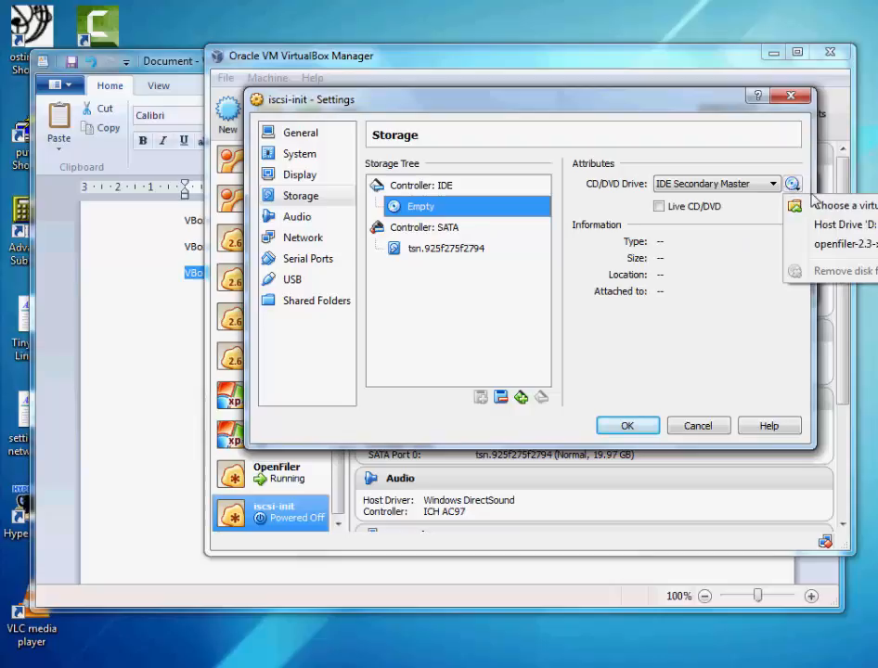
pyautogui.click(609, 104)
pyautogui.moveTo(610, 104); pyautogui.dragTo(433, 106)
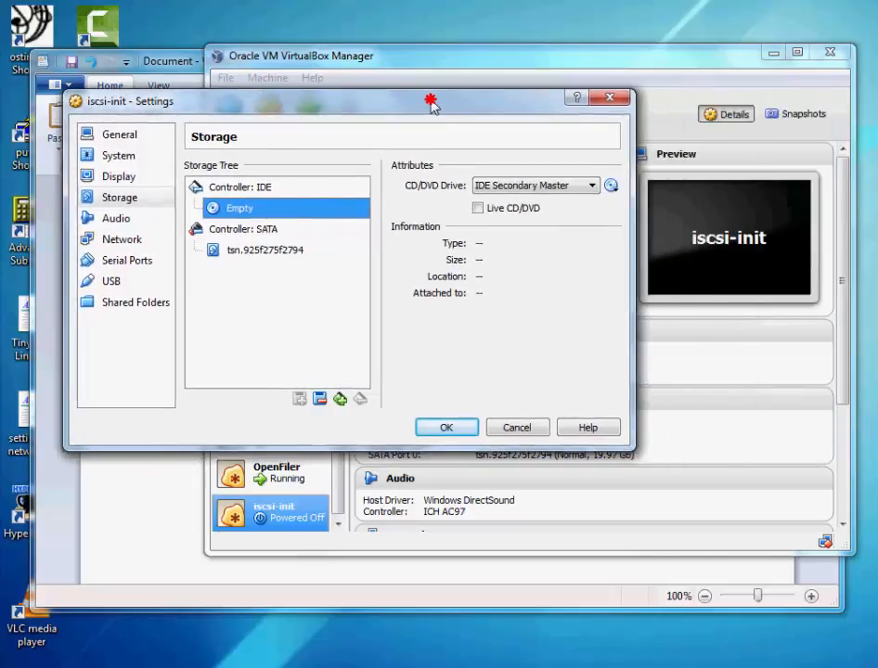
pyautogui.click(612, 187)
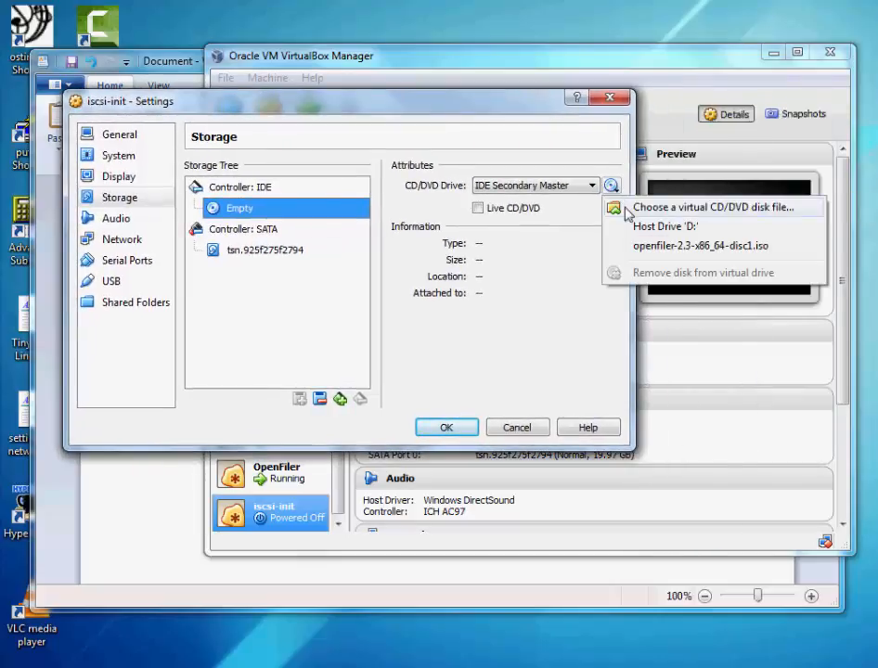
pyautogui.click(688, 212)
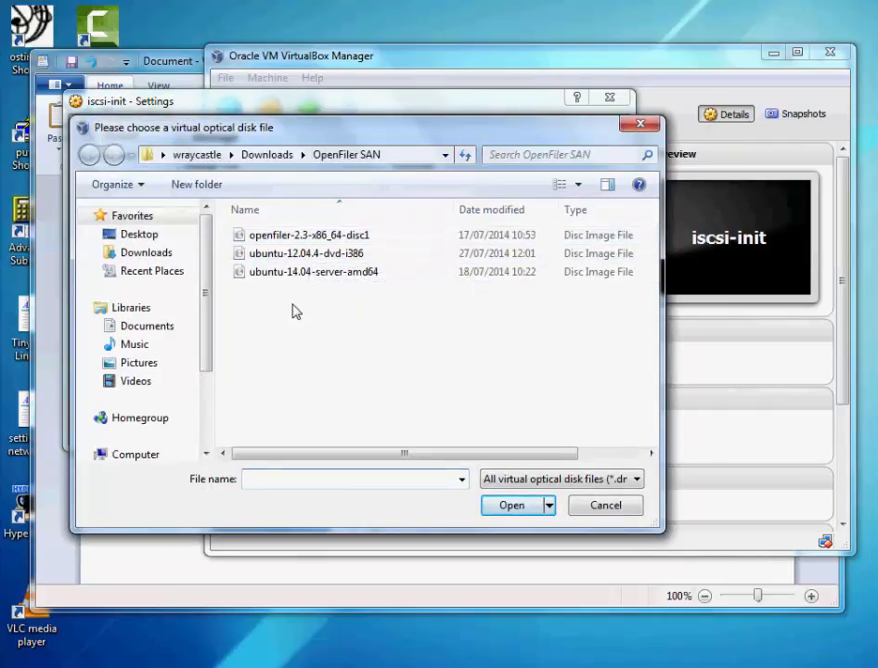
pyautogui.click(322, 255)
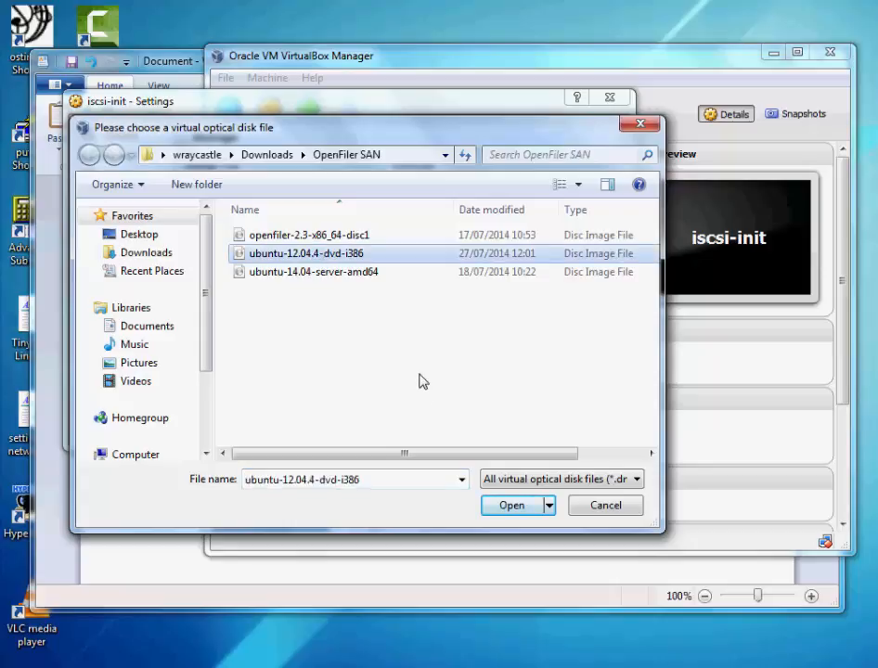
pyautogui.click(513, 510)
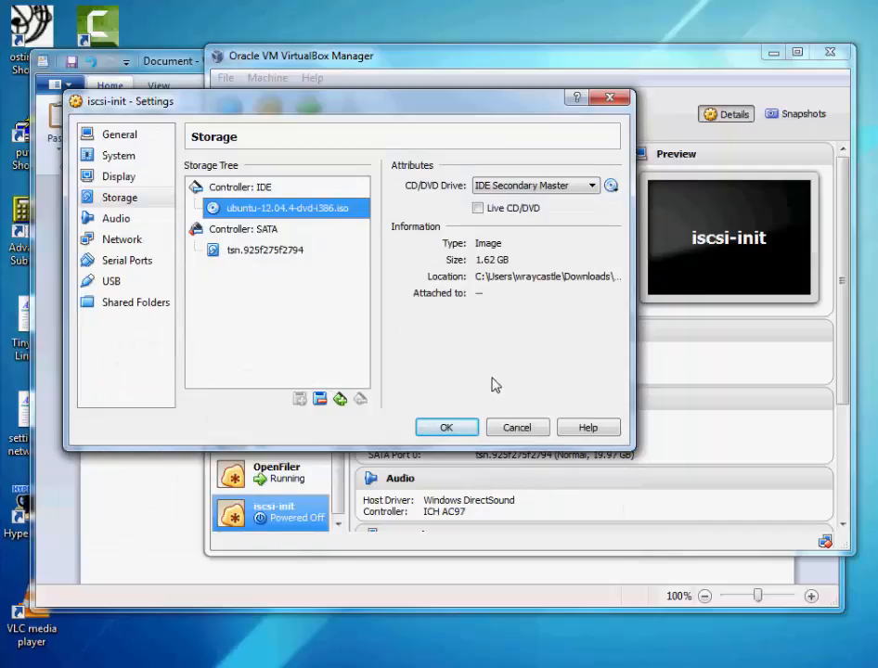
# Step: Switch to Wireshark and start a live capture on the VirtualBox Host-Only Network interface
pyautogui.click(240, 655)
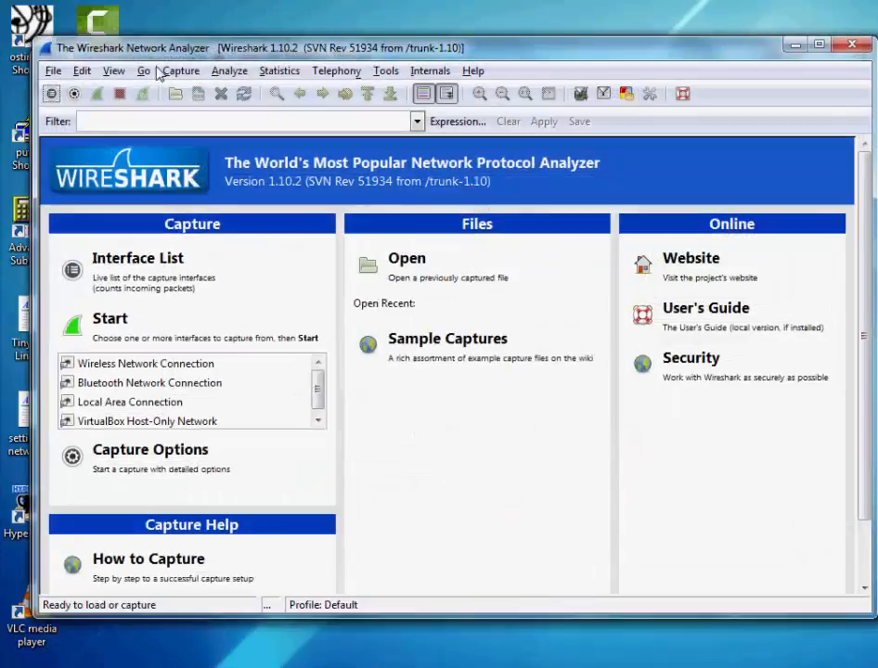
pyautogui.click(180, 70)
pyautogui.click(178, 92)
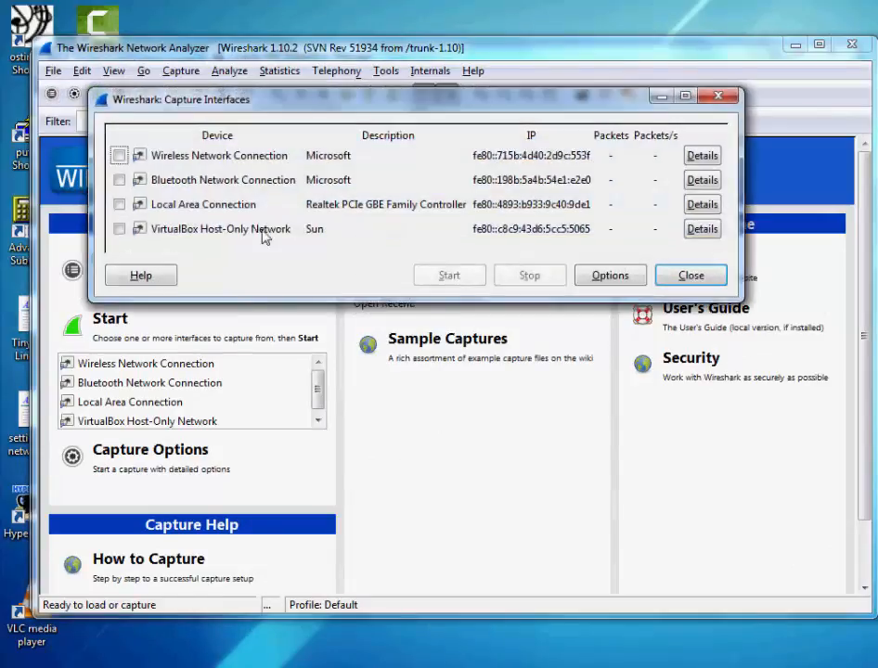
pyautogui.click(119, 229)
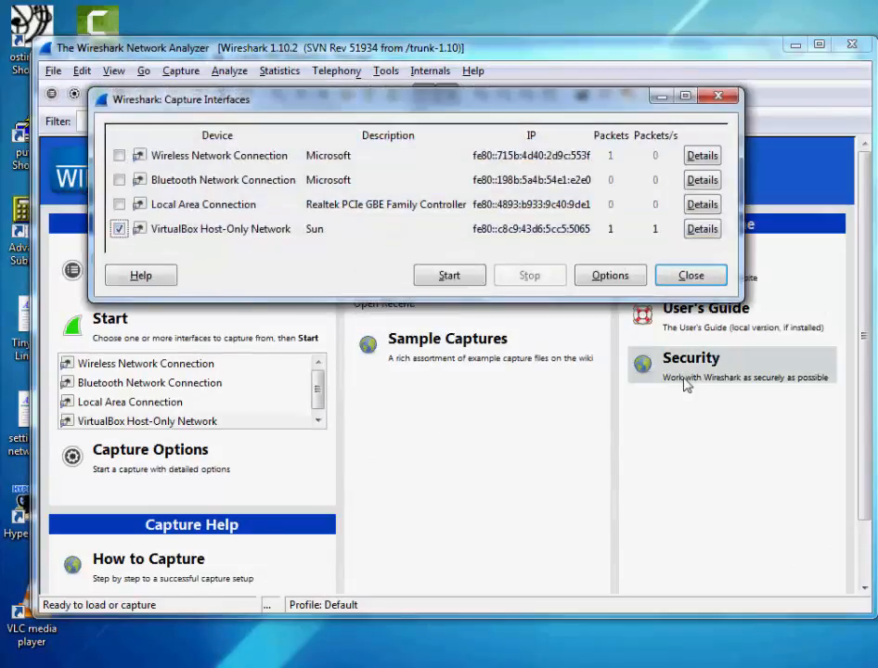
pyautogui.click(453, 276)
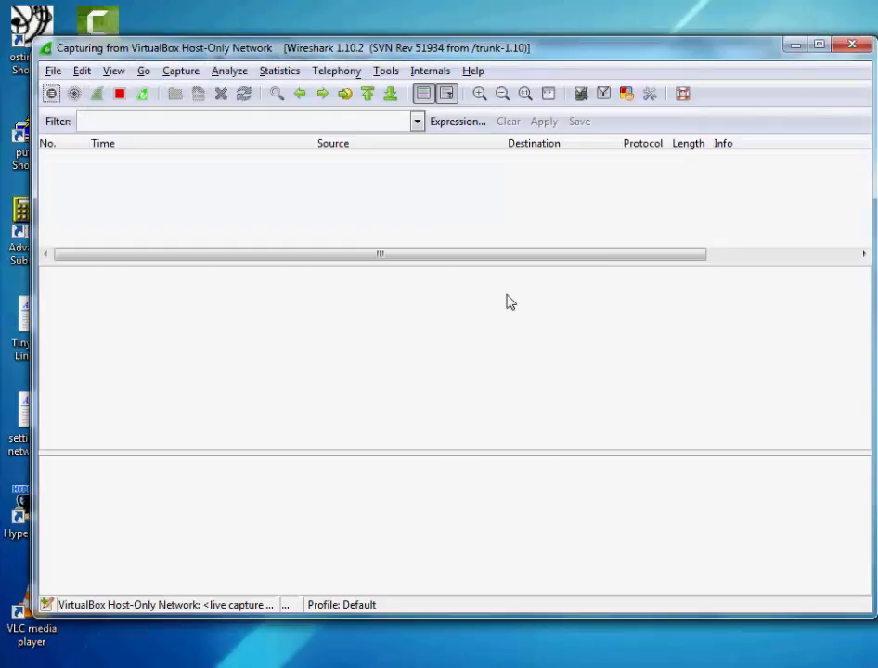
# Step: Apply the display filter iscsi to the live capture and minimize the Wireshark window
pyautogui.click(386, 121)
pyautogui.write('is')
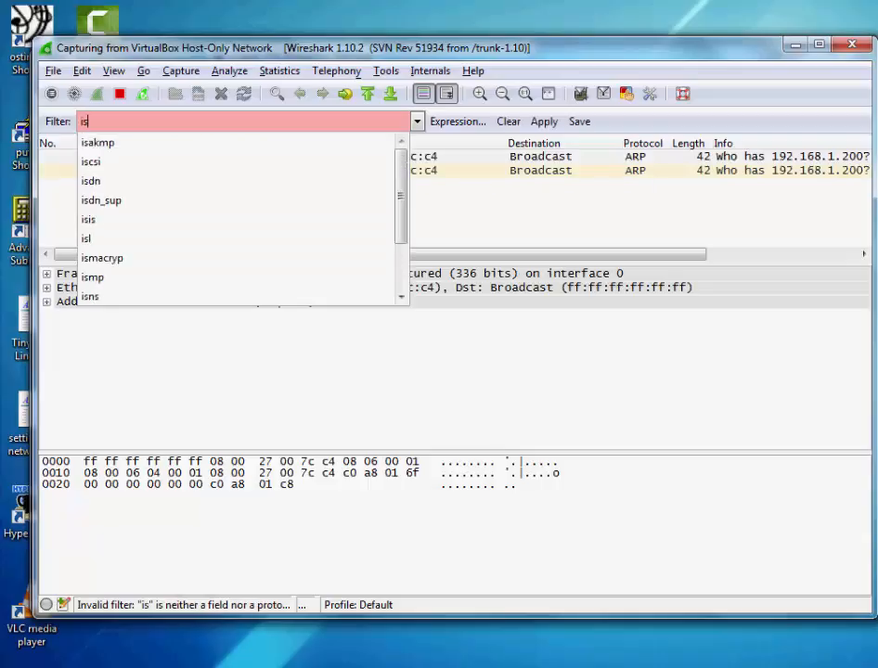
pyautogui.write('csi')
pyautogui.press('Return')
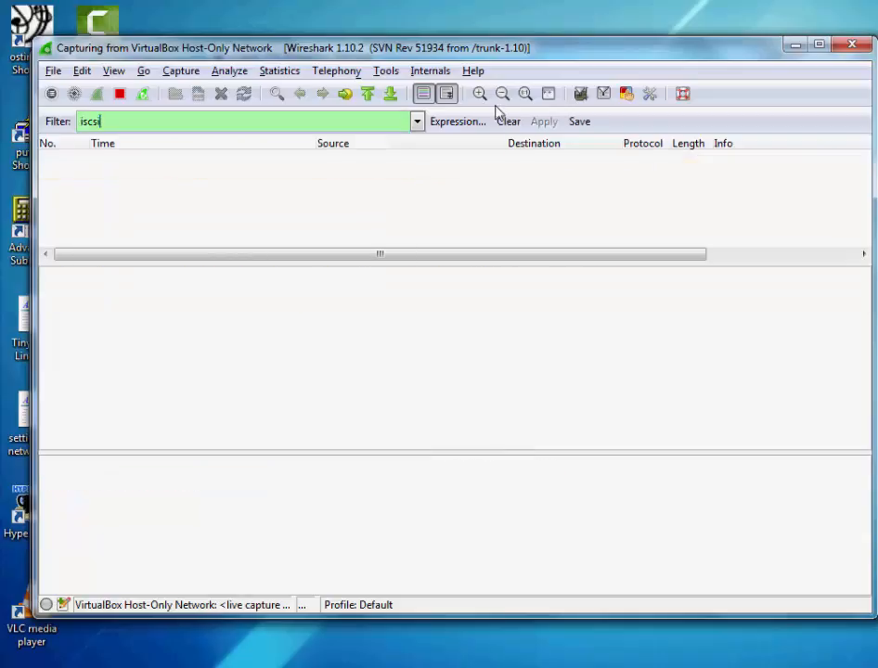
pyautogui.click(794, 45)
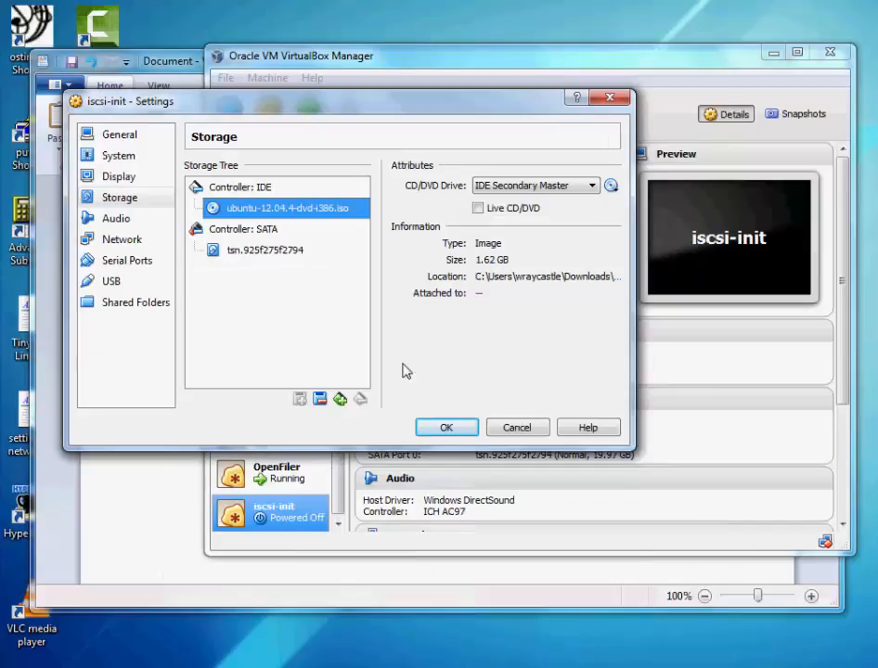
# Step: Save the storage settings of the iscsi-init machine and start it
pyautogui.click(611, 186)
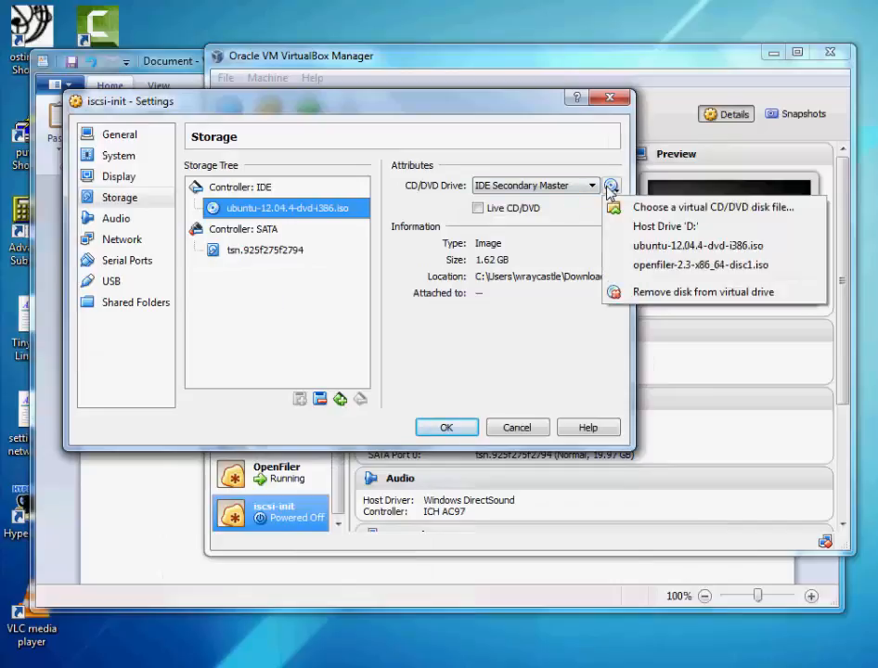
pyautogui.click(608, 187)
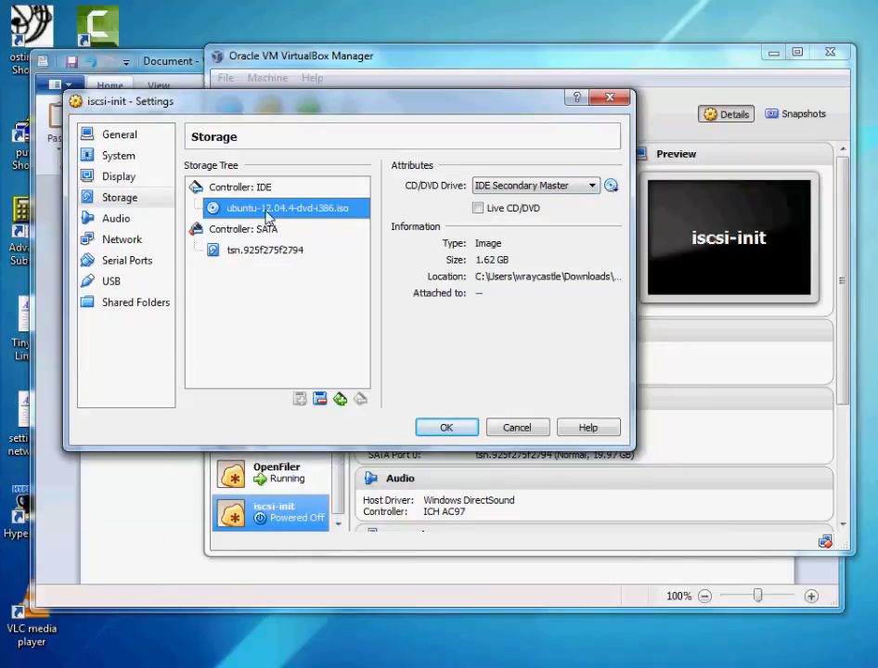
pyautogui.click(446, 429)
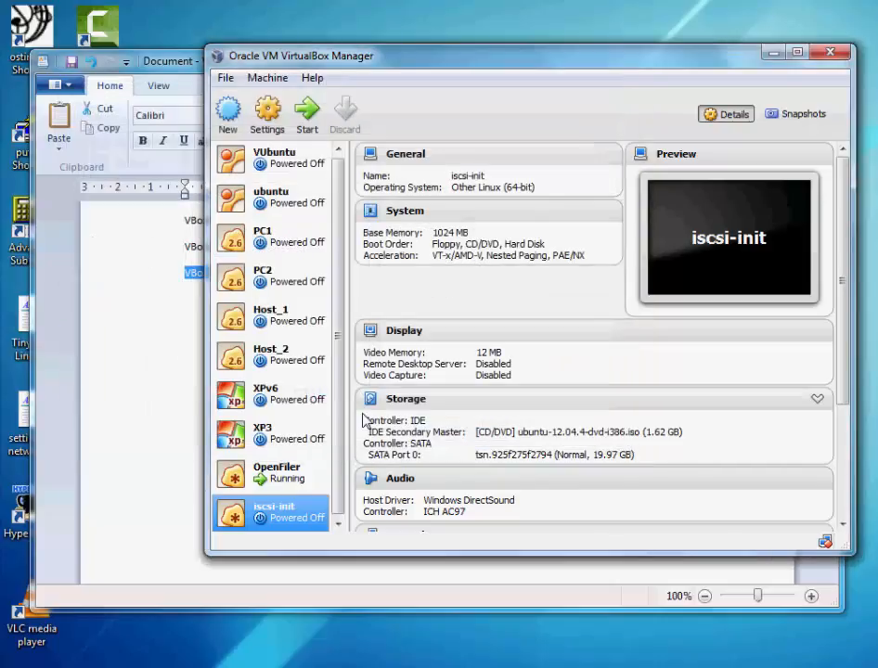
pyautogui.click(307, 121)
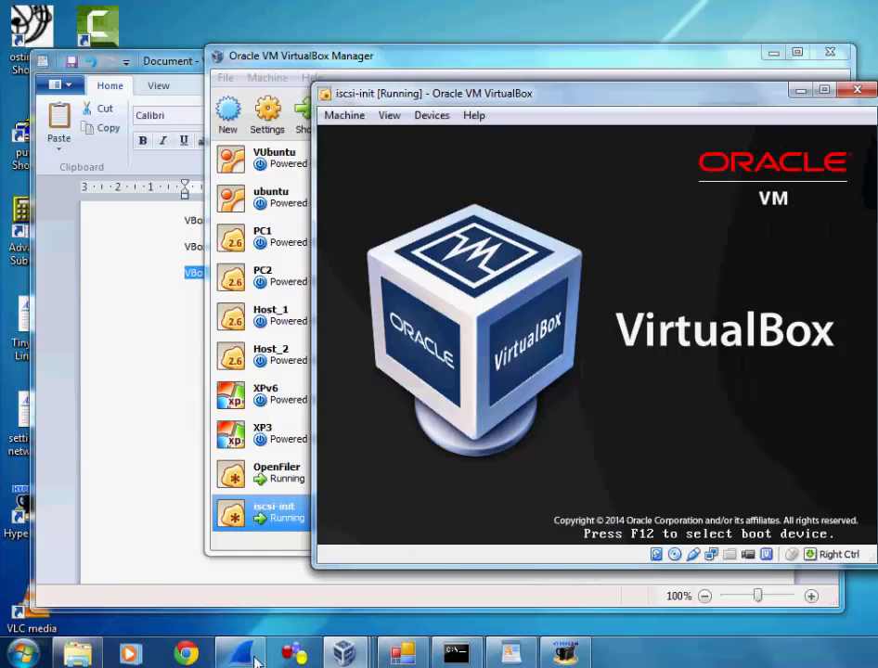
# Step: Switch to Wireshark and inspect several of the captured iSCSI packets
pyautogui.click(240, 656)
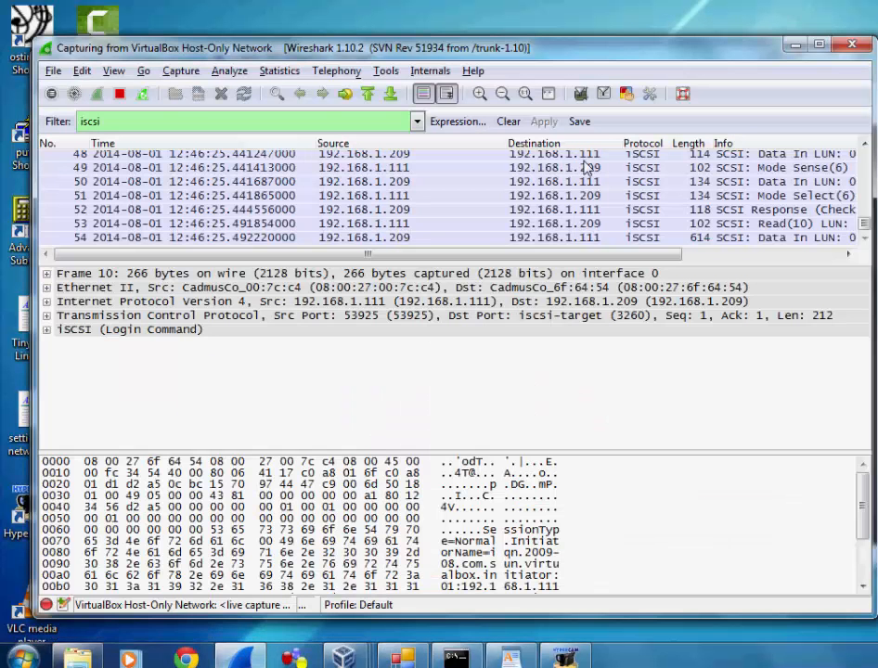
pyautogui.click(637, 181)
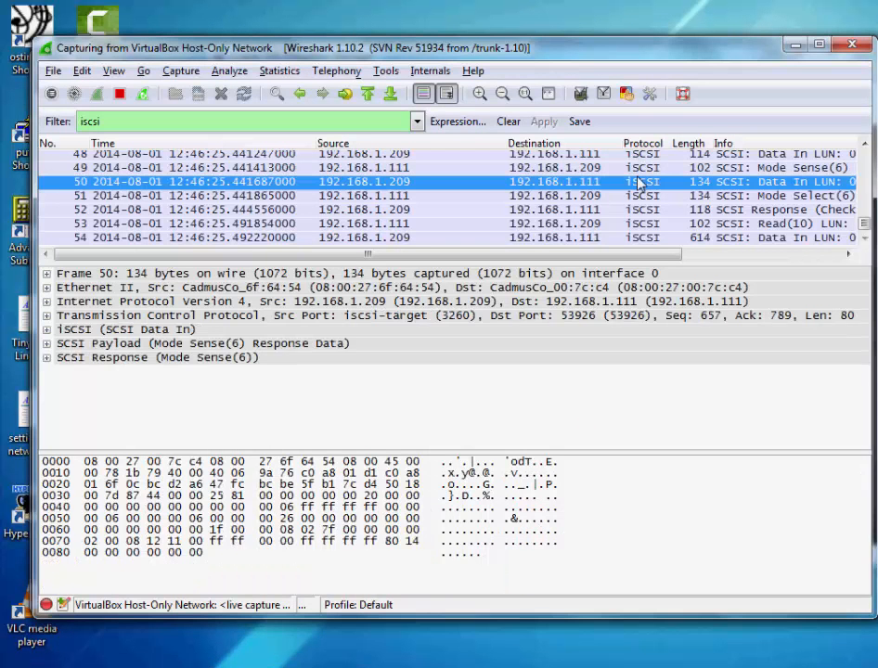
pyautogui.click(623, 210)
pyautogui.click(646, 156)
# Step: Arrange the capture window lower on the screen with the iscsi-init machine window in front, leaving the packet info column visible
pyautogui.moveTo(733, 51); pyautogui.dragTo(740, 177)
pyautogui.moveTo(689, 98); pyautogui.dragTo(542, 53)
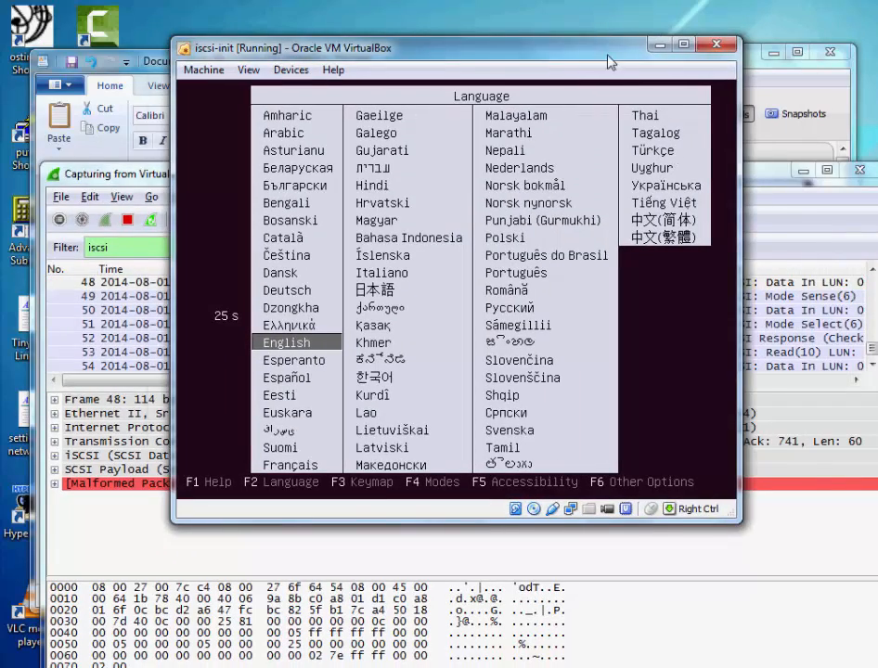
pyautogui.moveTo(600, 54); pyautogui.dragTo(475, 55)
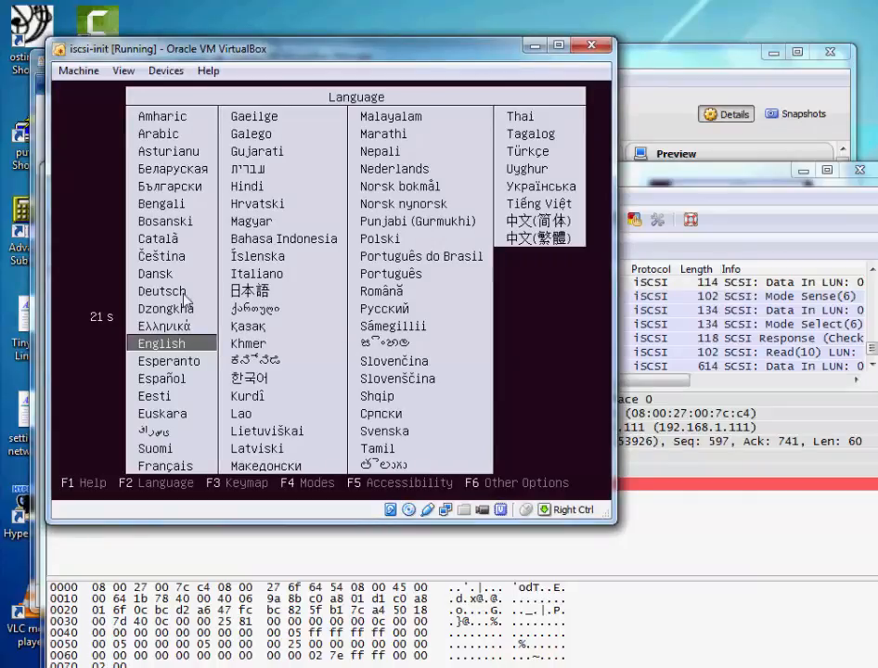
# Step: Choose English as the boot language, start Install Ubuntu, and dismiss the mouse pointer integration message
pyautogui.click(217, 354)
pyautogui.press('Return')
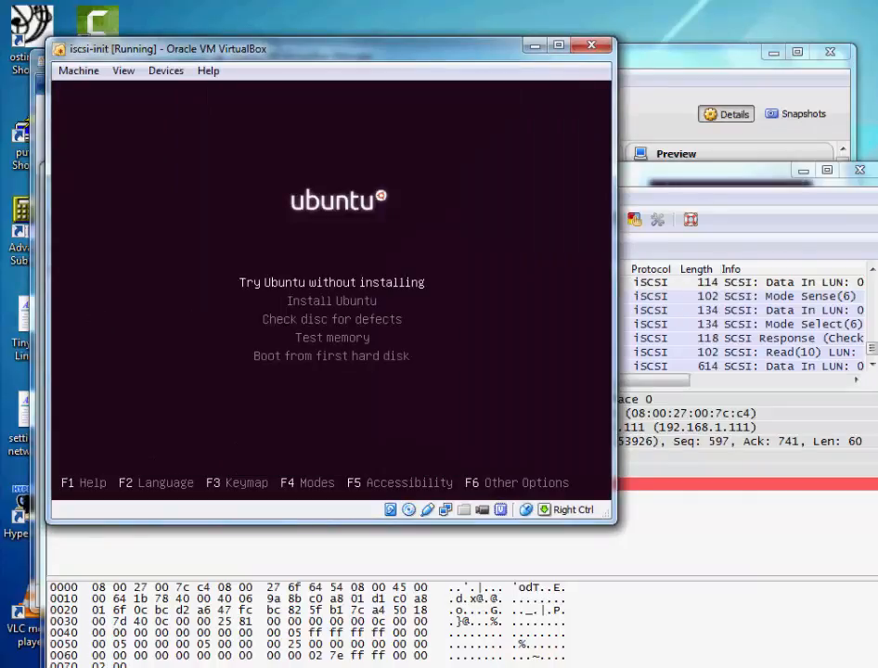
pyautogui.press('Down')
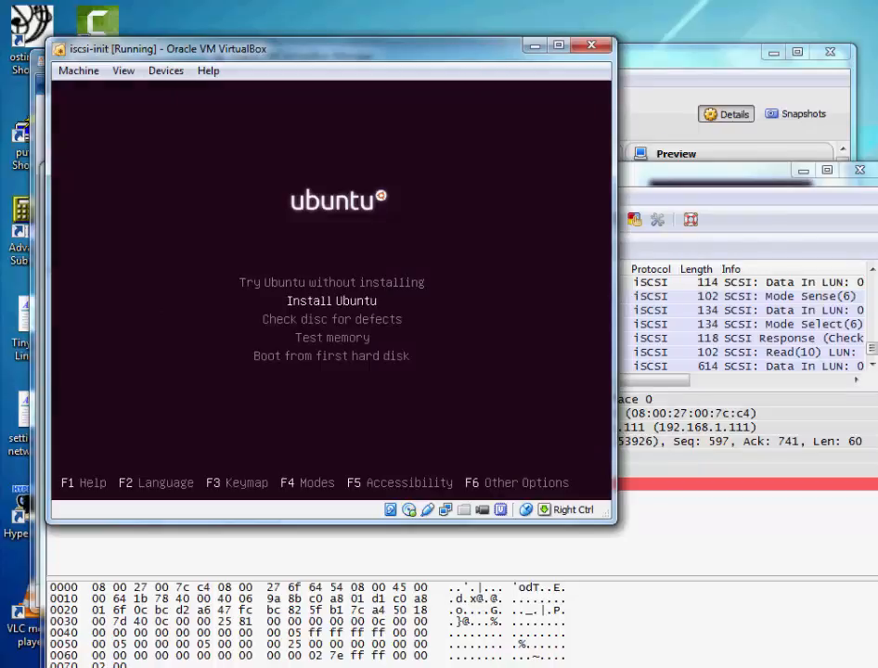
pyautogui.press('Return')
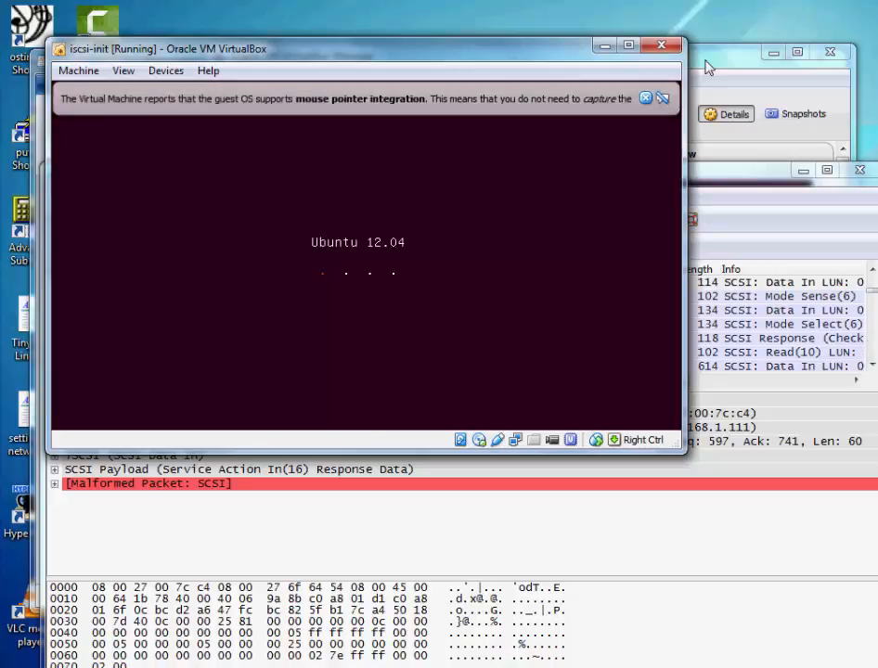
pyautogui.click(654, 100)
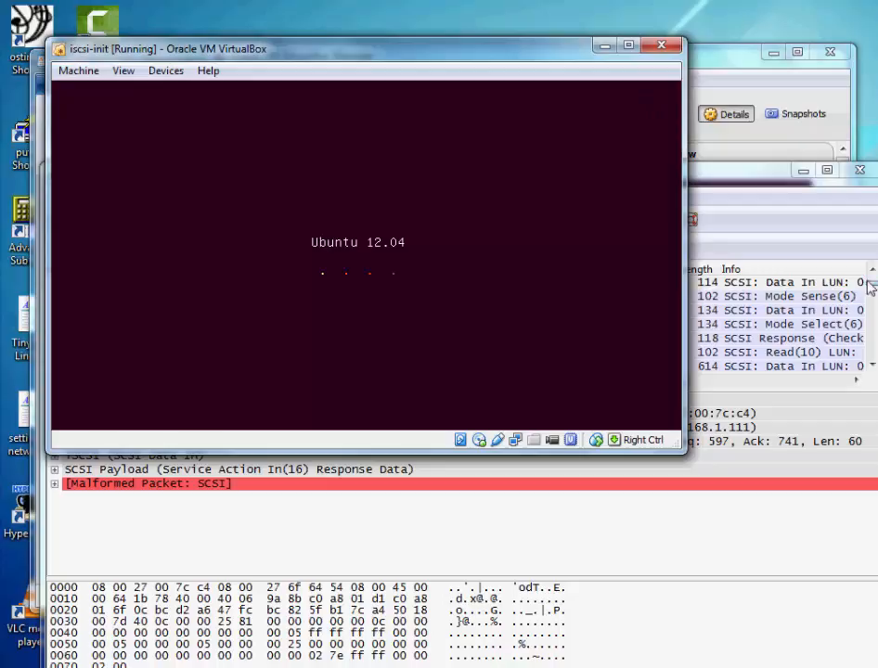
# Step: Examine the newest iSCSI read packets in the Wireshark capture while Ubuntu boots
pyautogui.moveTo(871, 288); pyautogui.dragTo(868, 362)
pyautogui.click(750, 364)
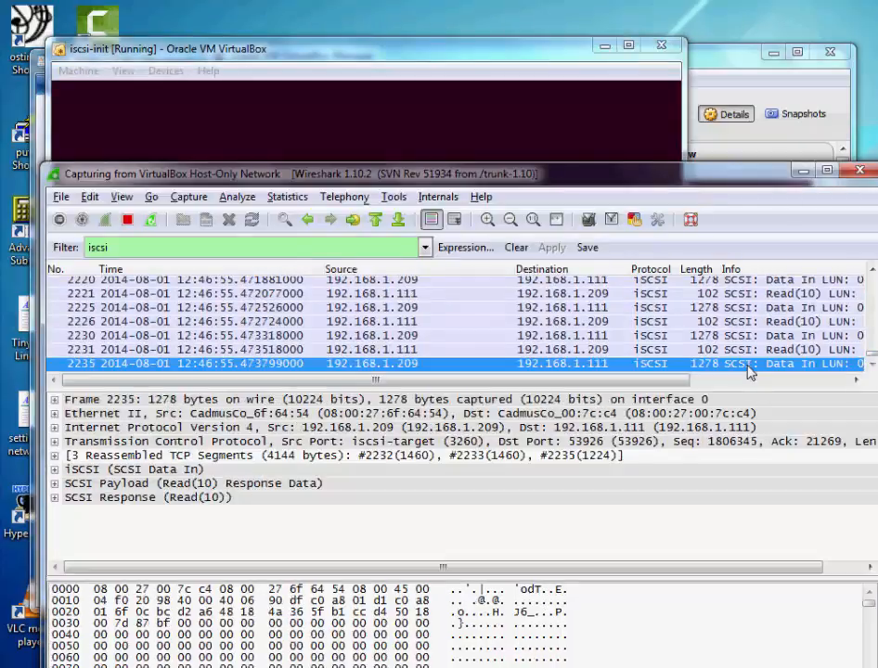
pyautogui.click(520, 65)
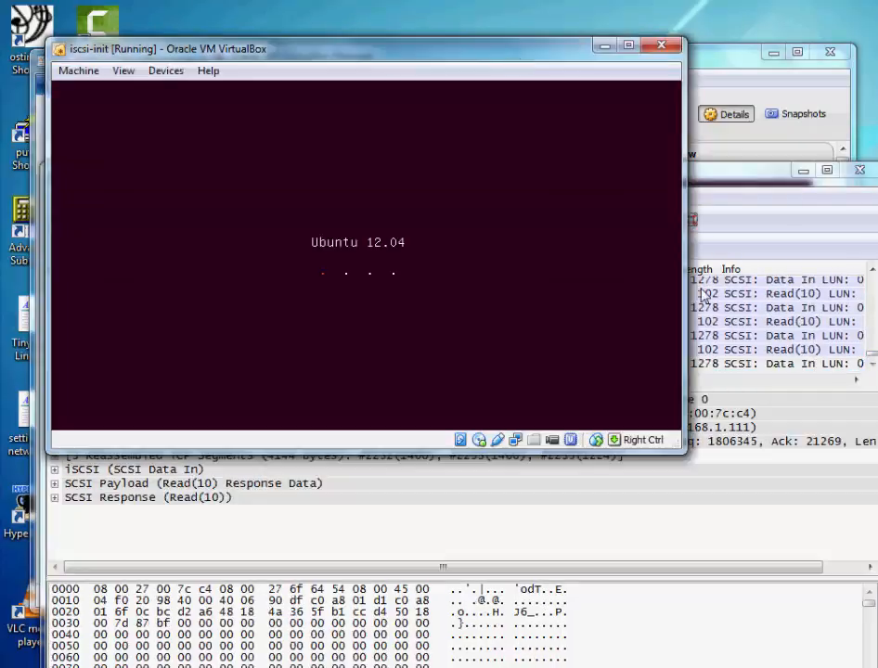
pyautogui.click(792, 365)
pyautogui.rightClick(791, 365)
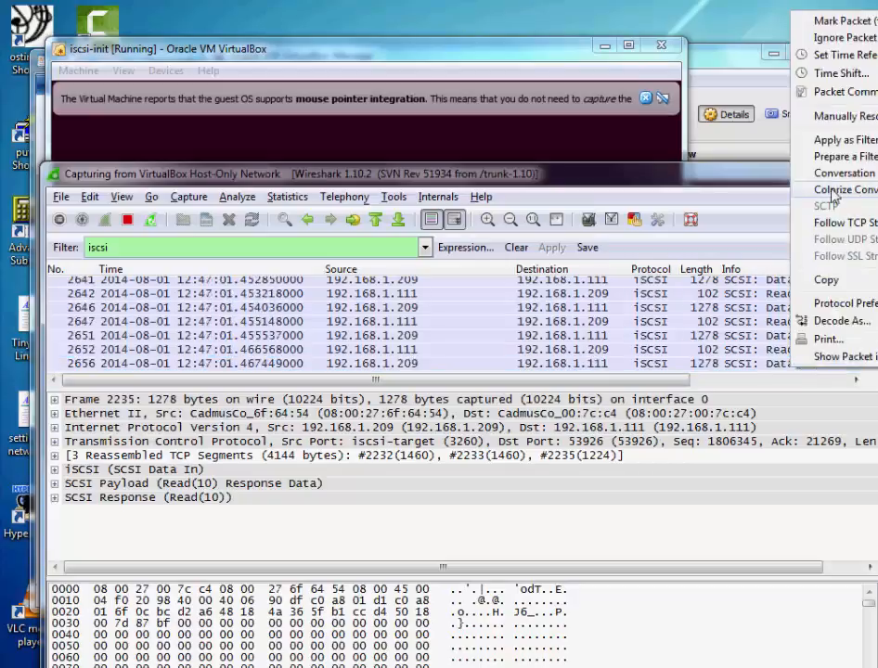
pyautogui.click(724, 365)
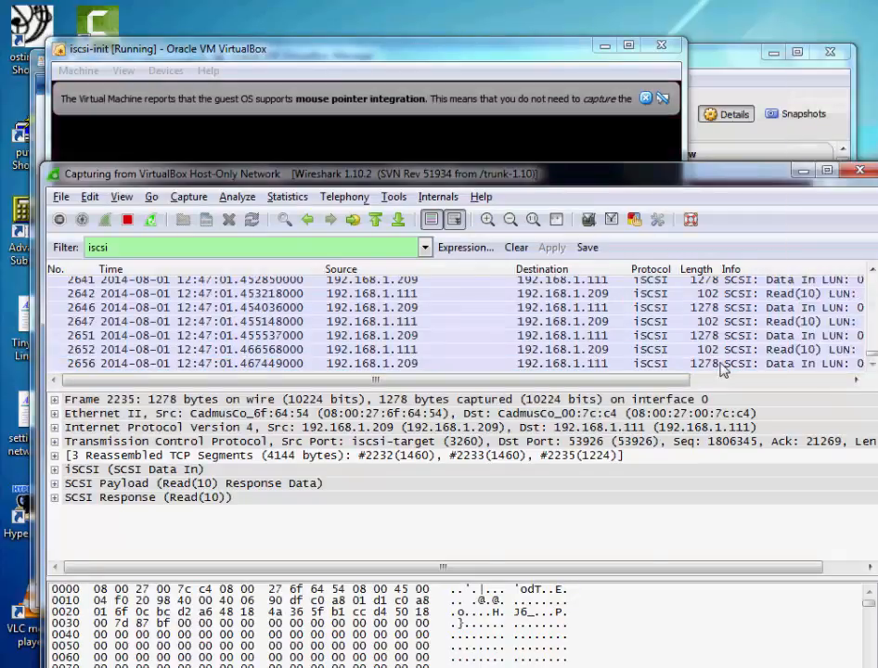
pyautogui.click(723, 367)
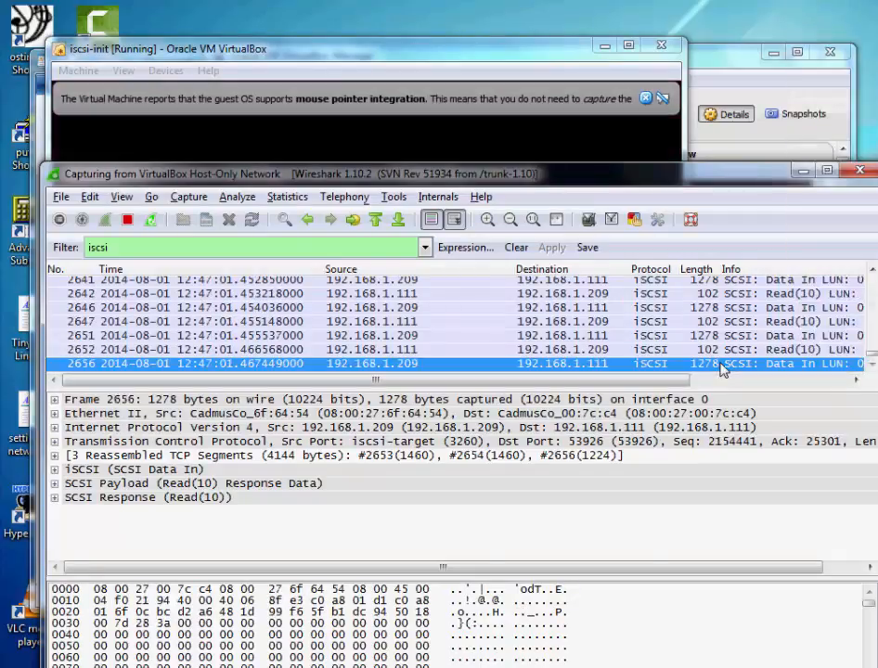
pyautogui.press('Up')
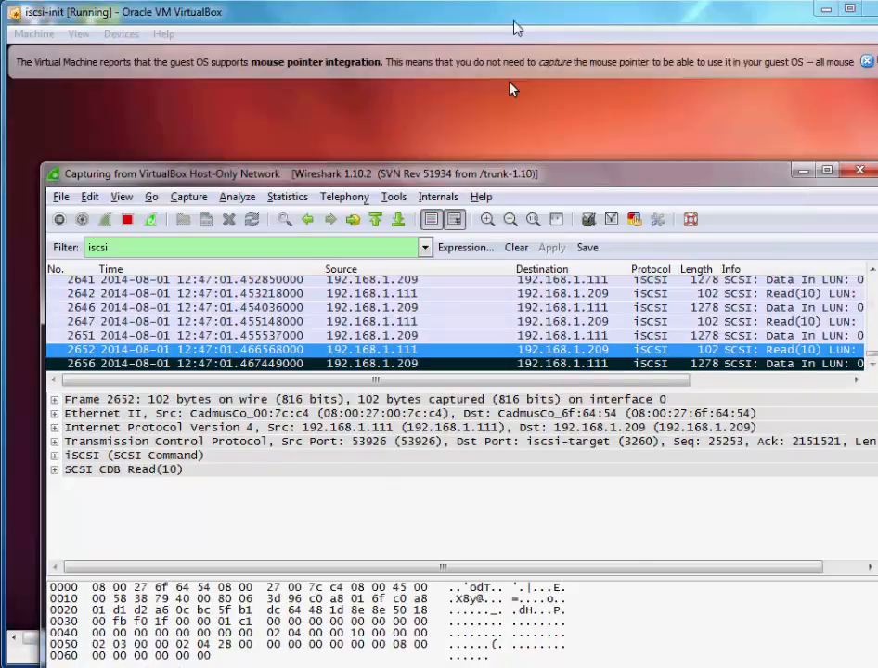
# Step: Bring the iscsi-init machine window to the front, shrink it, and move it so the installer's Welcome page shows beside the capture
pyautogui.click(510, 88)
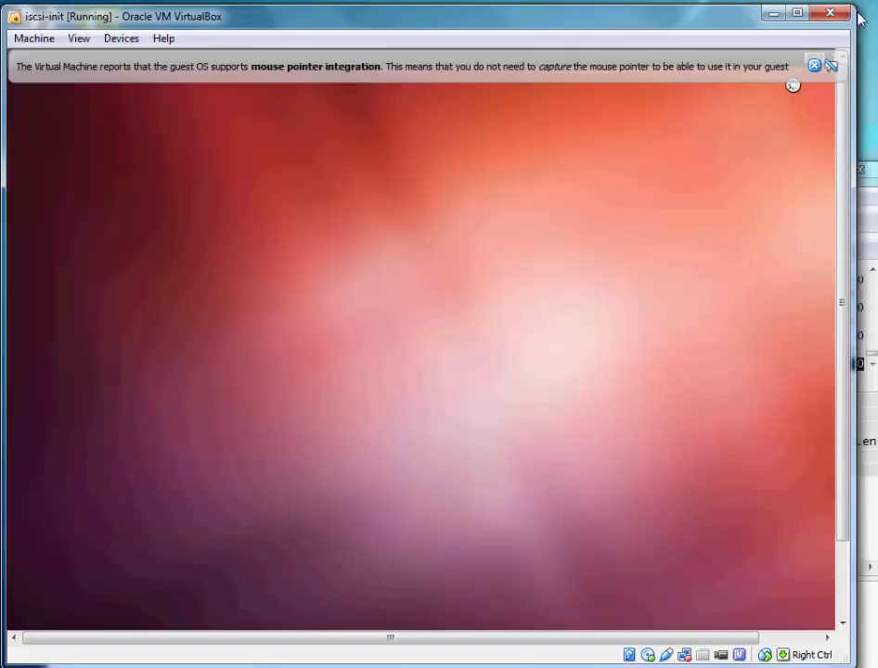
pyautogui.moveTo(858, 19); pyautogui.dragTo(724, 173)
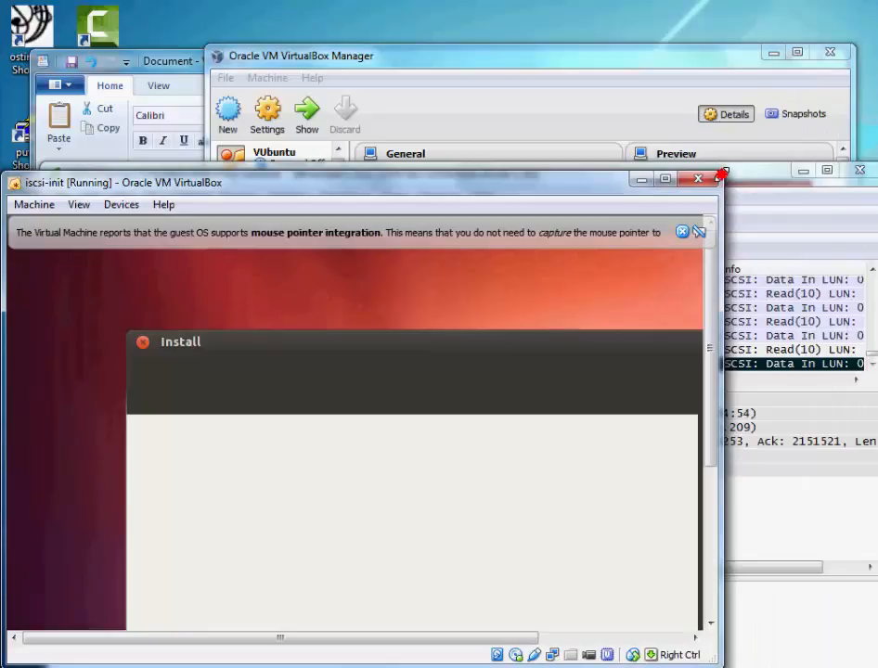
pyautogui.moveTo(584, 190); pyautogui.dragTo(601, 104)
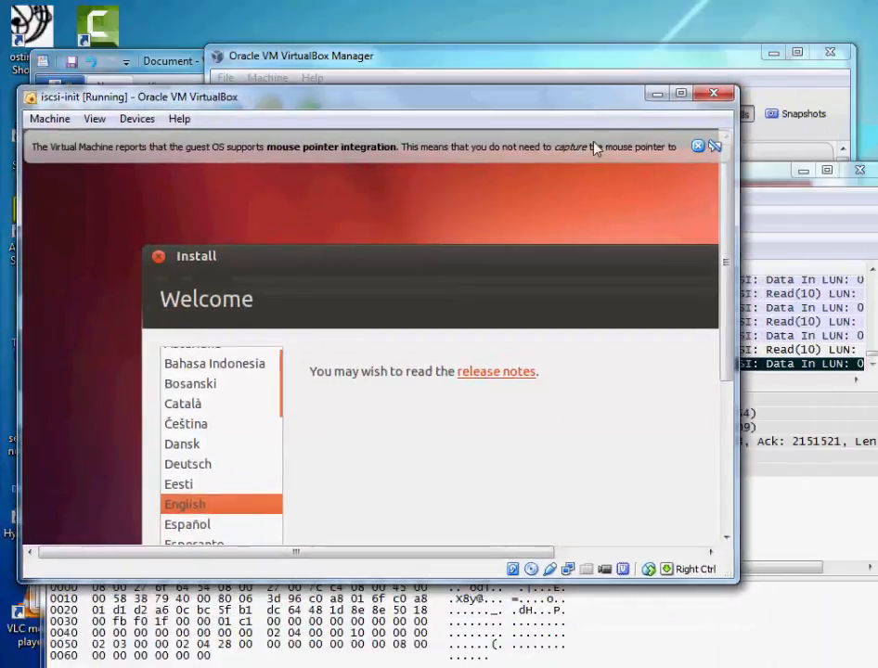
# Step: Accept English, continue past the preparation page without updates or third-party software, and bring the Installation type choices into view
pyautogui.moveTo(728, 311); pyautogui.dragTo(729, 435)
pyautogui.moveTo(529, 554); pyautogui.dragTo(605, 557)
pyautogui.moveTo(737, 411)
pyautogui.mouseDown()
pyautogui.moveTo(734, 378)
pyautogui.moveTo(727, 409)
pyautogui.mouseUp()
pyautogui.click(597, 511)
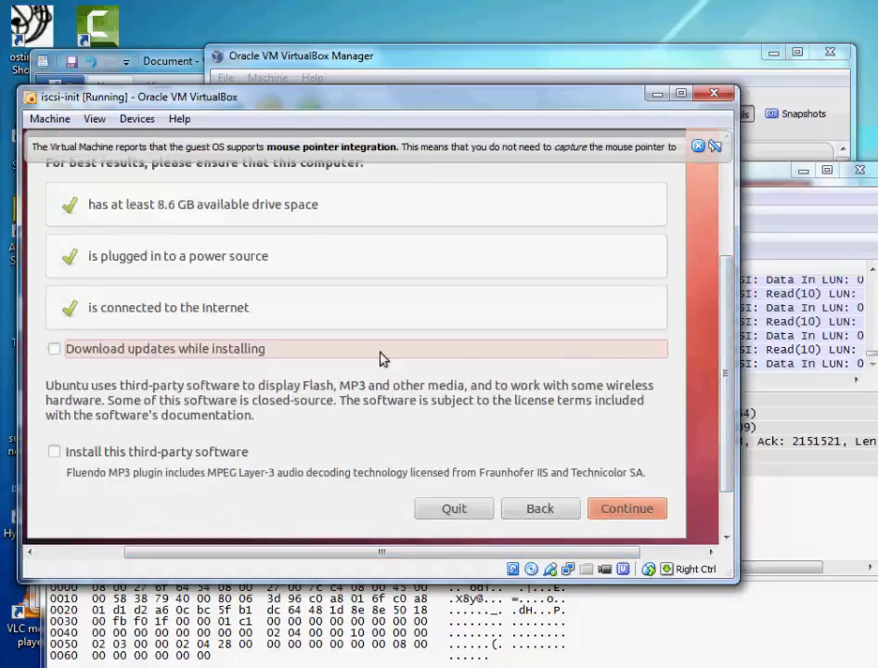
pyautogui.moveTo(730, 313); pyautogui.dragTo(719, 354)
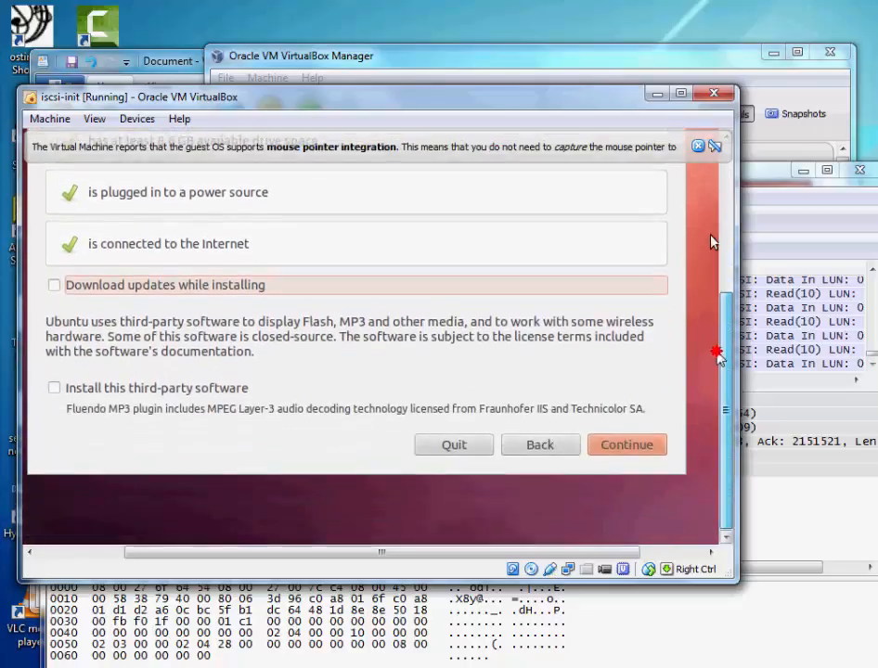
pyautogui.click(622, 446)
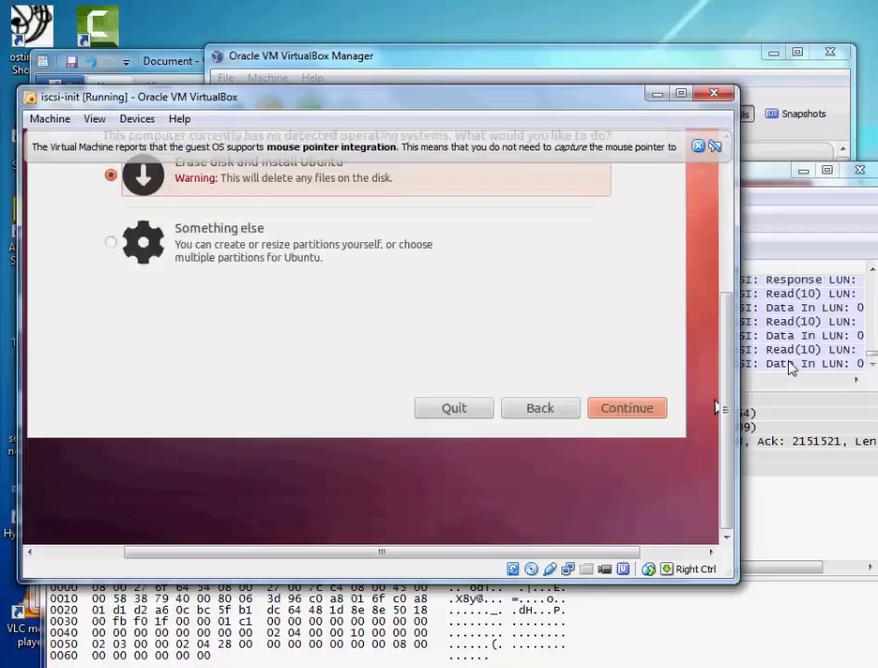
pyautogui.moveTo(627, 102); pyautogui.dragTo(666, 125)
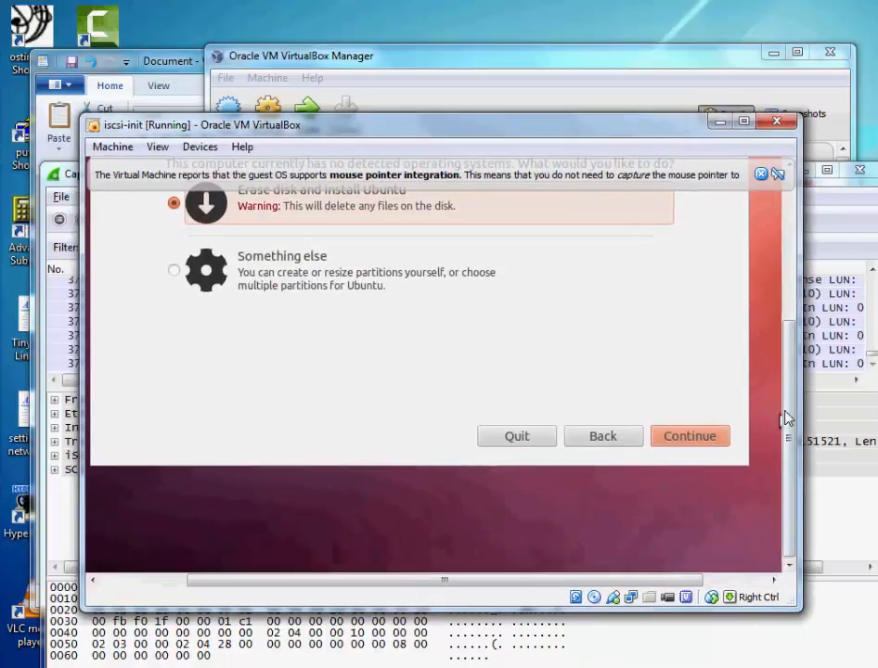
pyautogui.moveTo(784, 417); pyautogui.dragTo(795, 341)
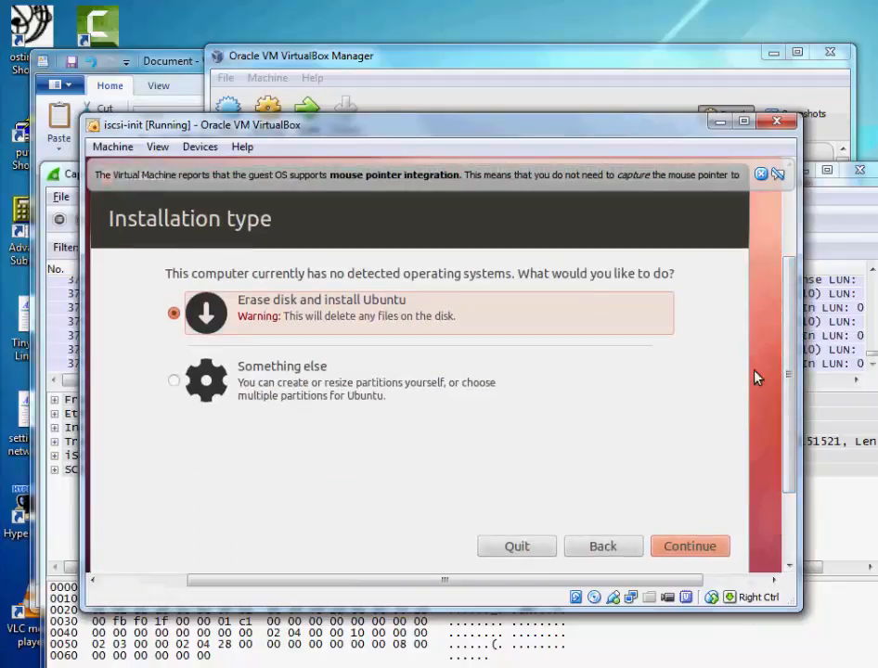
# Step: Examine the newest iSCSI Read(10) and Data In packets in the Wireshark capture, and return to the installer
pyautogui.click(822, 367)
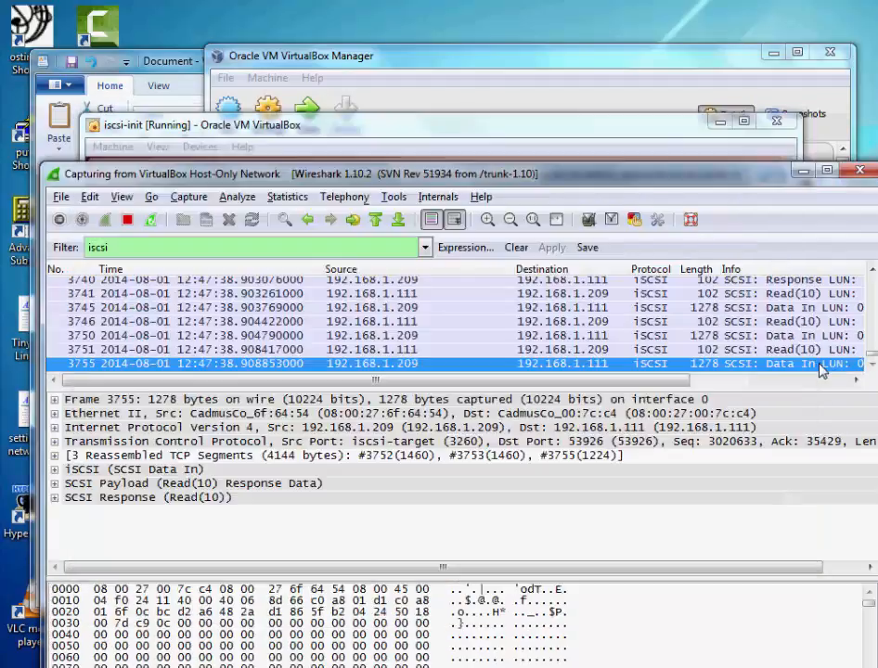
pyautogui.click(575, 130)
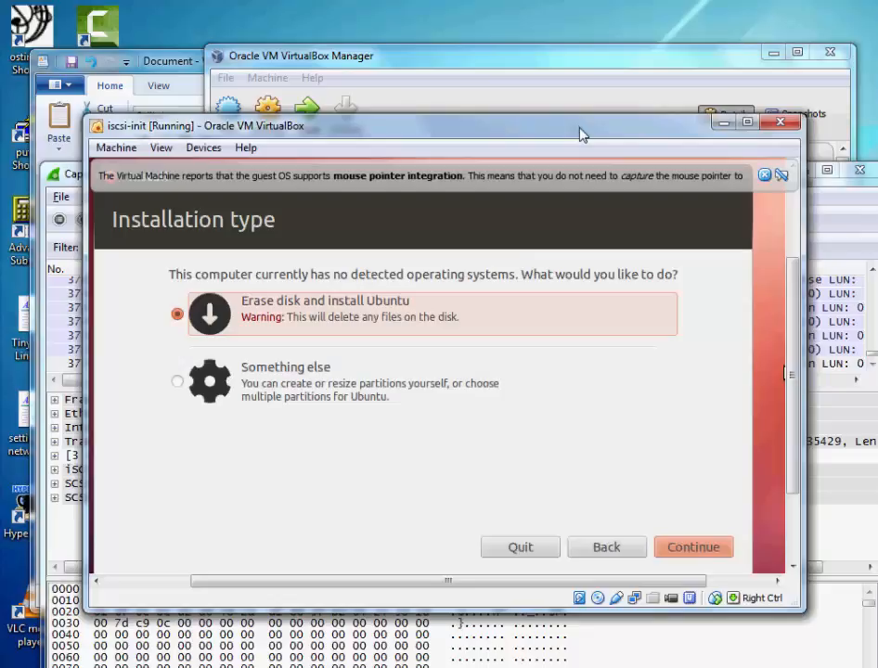
pyautogui.click(811, 372)
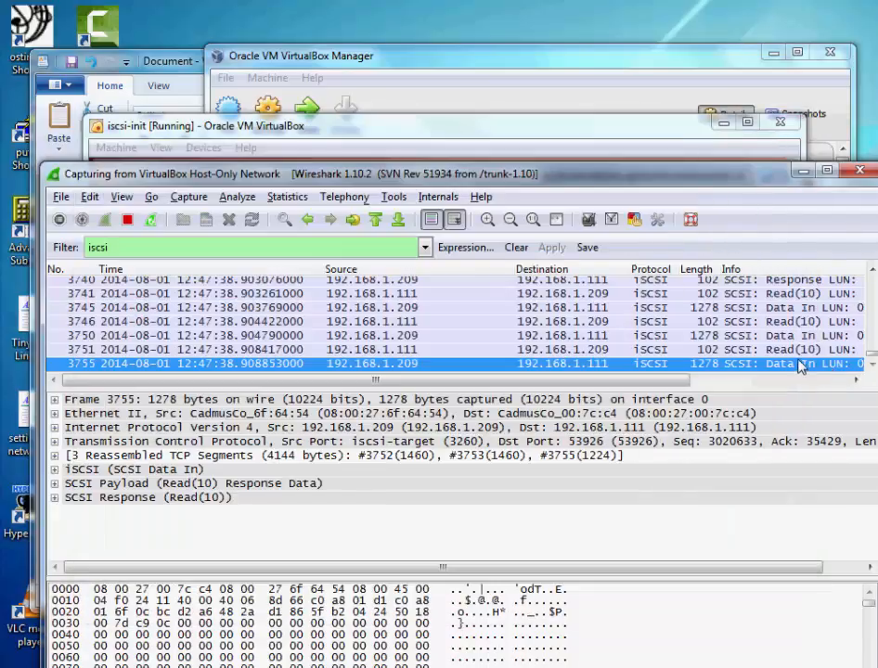
pyautogui.press('Up')
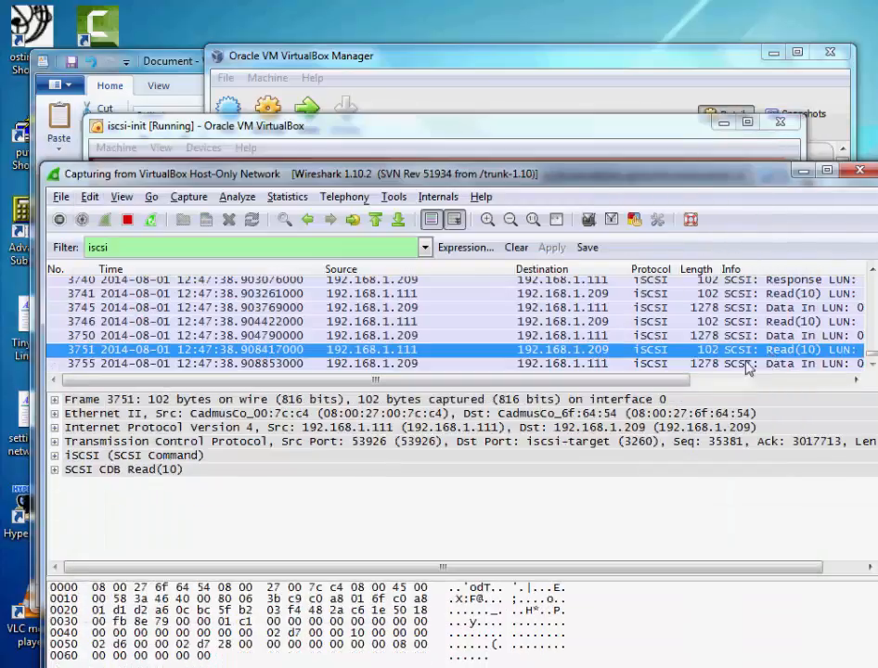
pyautogui.press('Down')
pyautogui.press('Up')
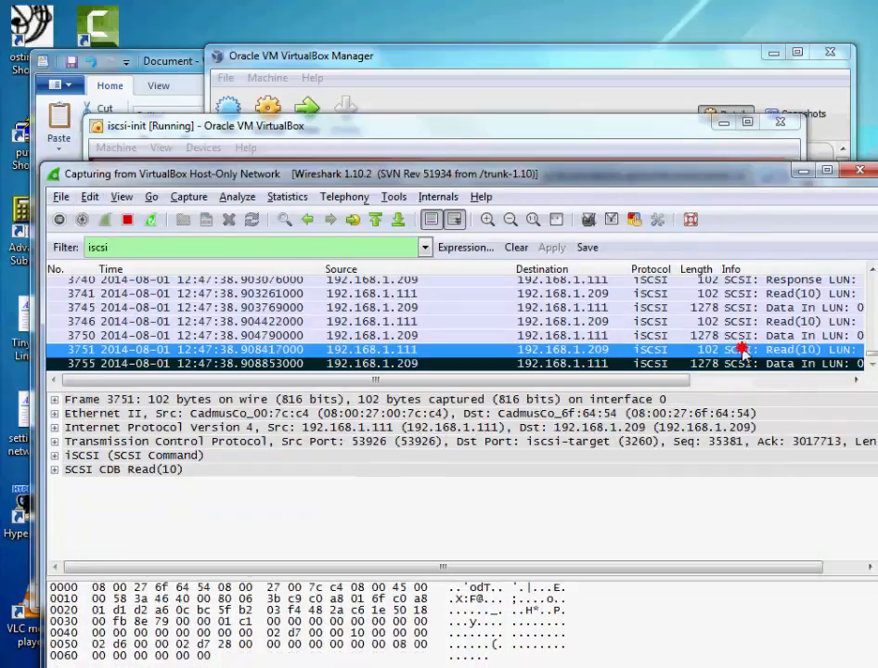
pyautogui.click(555, 130)
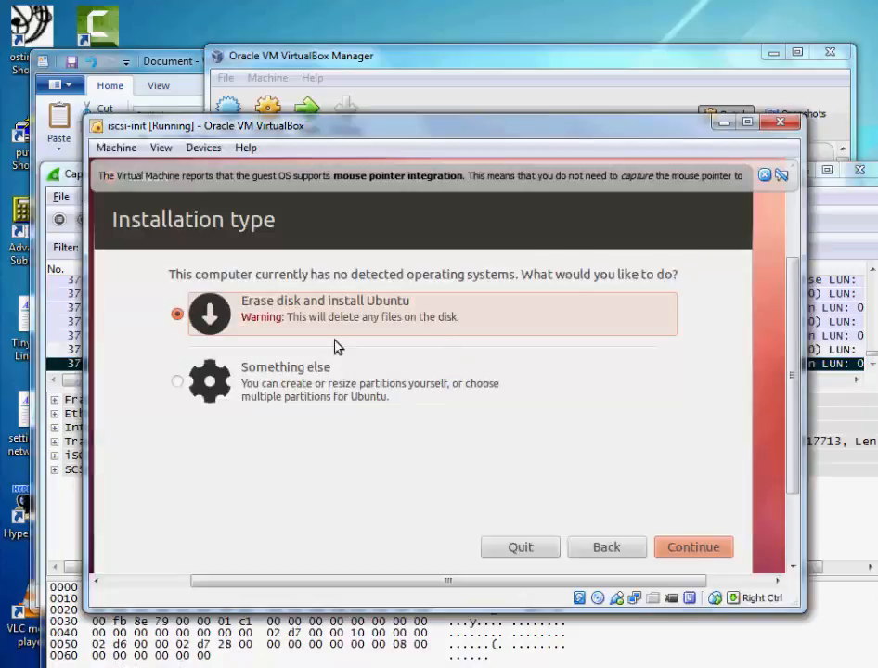
# Step: Erase the 21.4 GB VBOX HARDDISK (sda), start installing Ubuntu on it, and accept London as the location
pyautogui.click(676, 553)
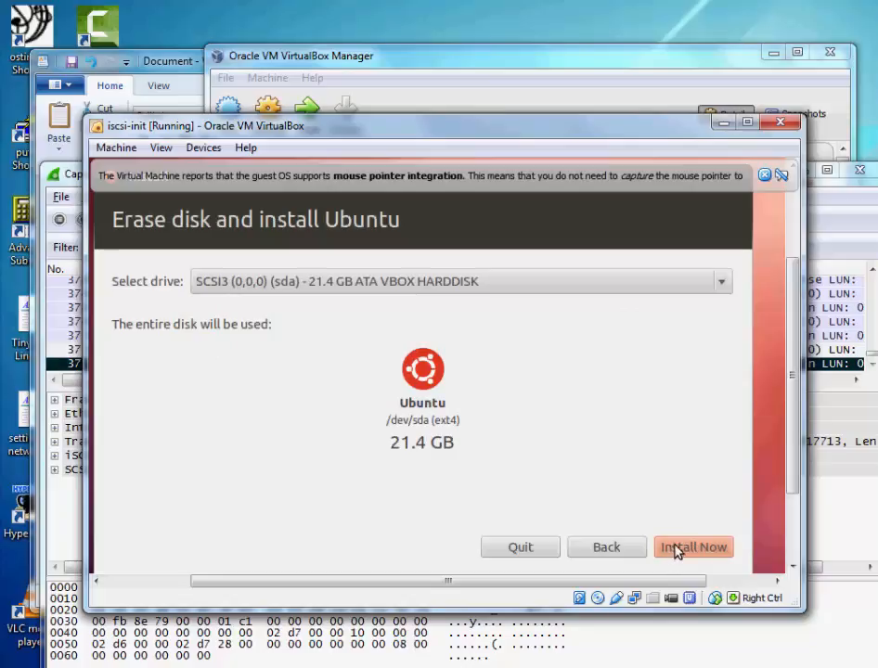
pyautogui.click(675, 550)
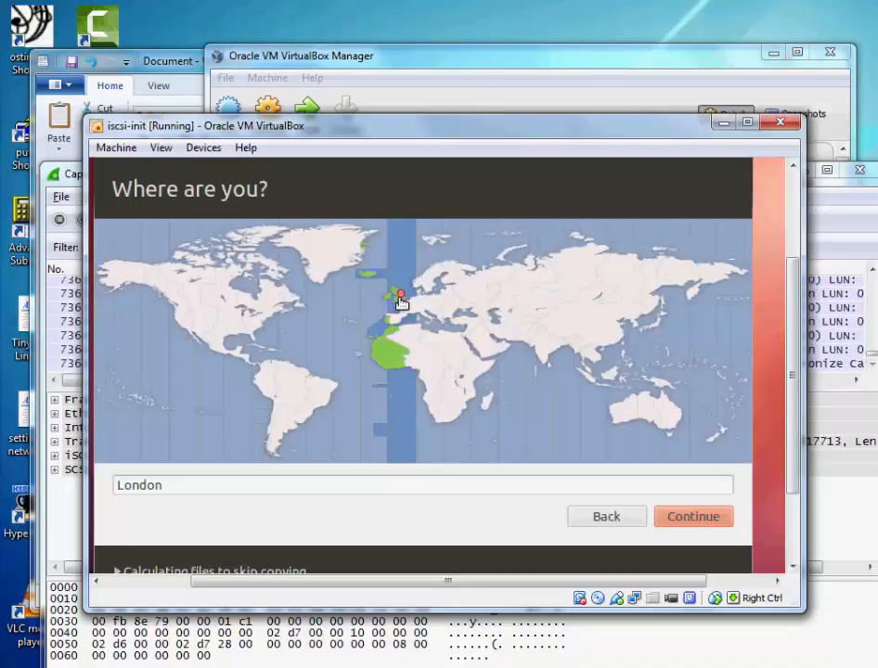
pyautogui.click(703, 523)
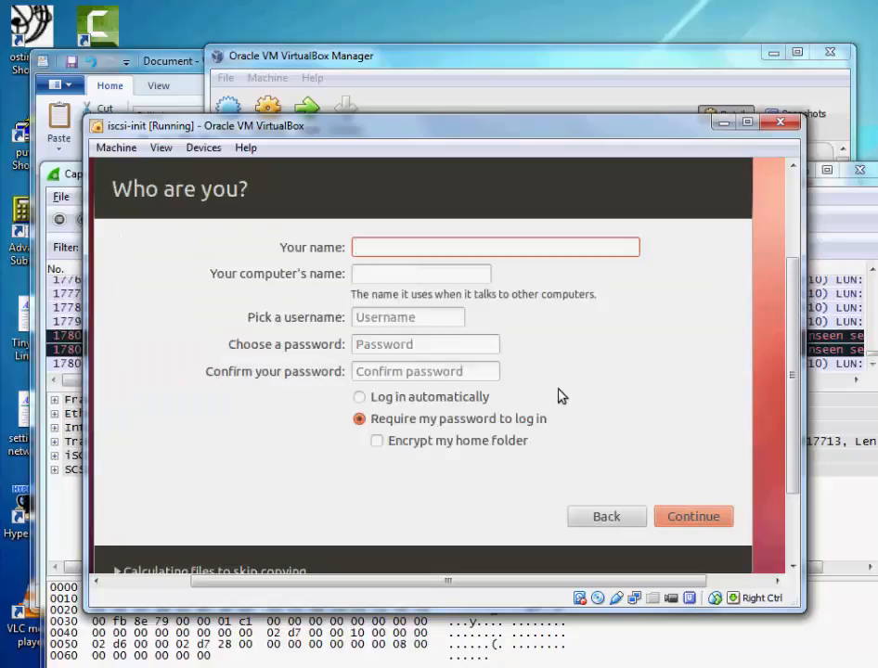
# Step: Enter wraycastle as the name, fill in and confirm the account password, and continue with password login required
pyautogui.write('wraycas')
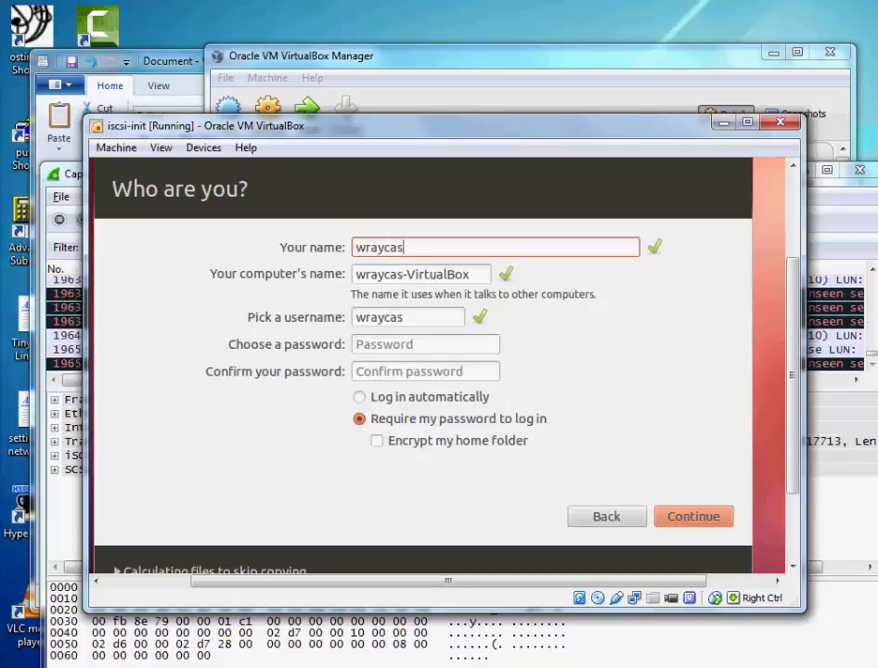
pyautogui.write('tle')
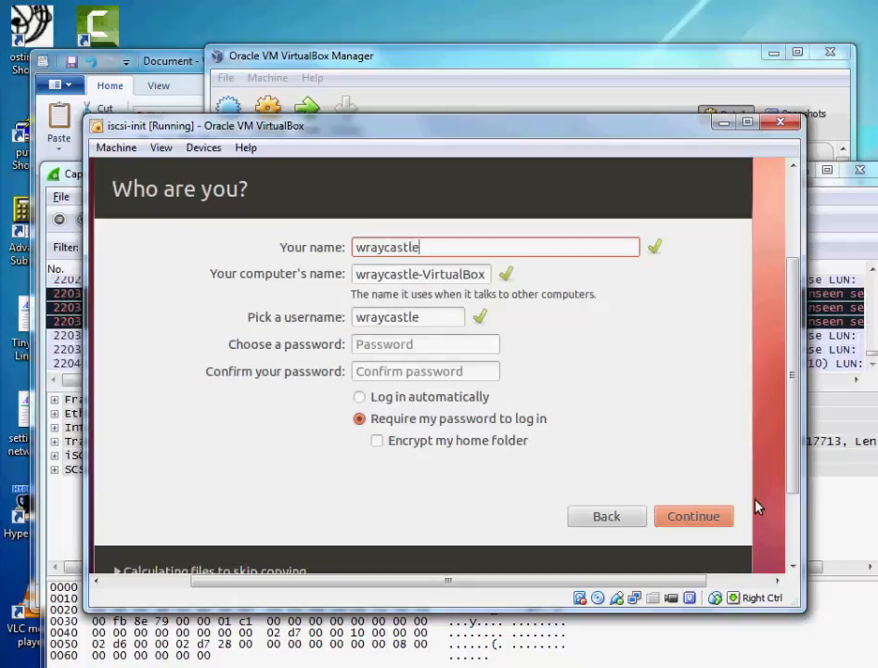
pyautogui.click(422, 343)
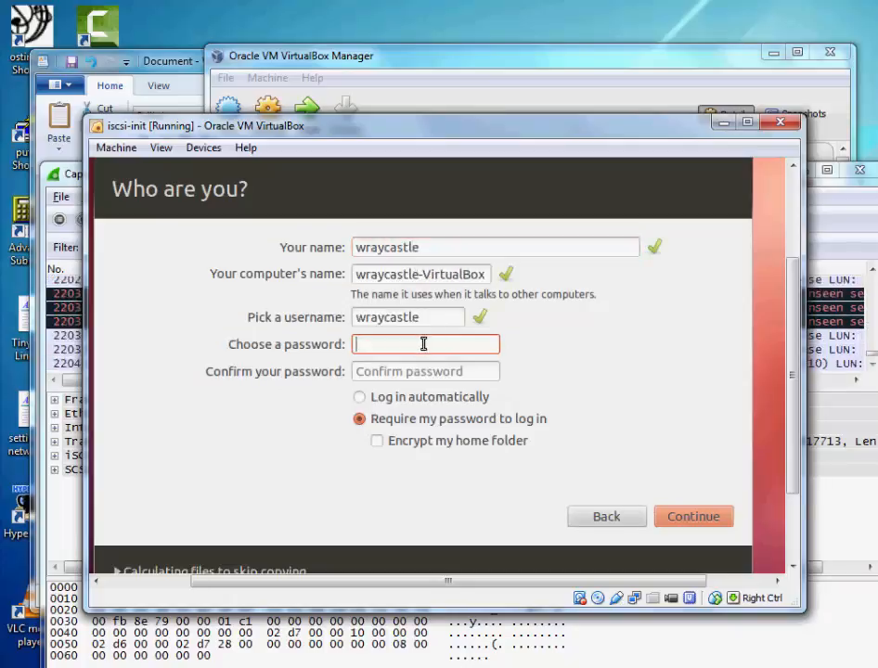
pyautogui.write('********')
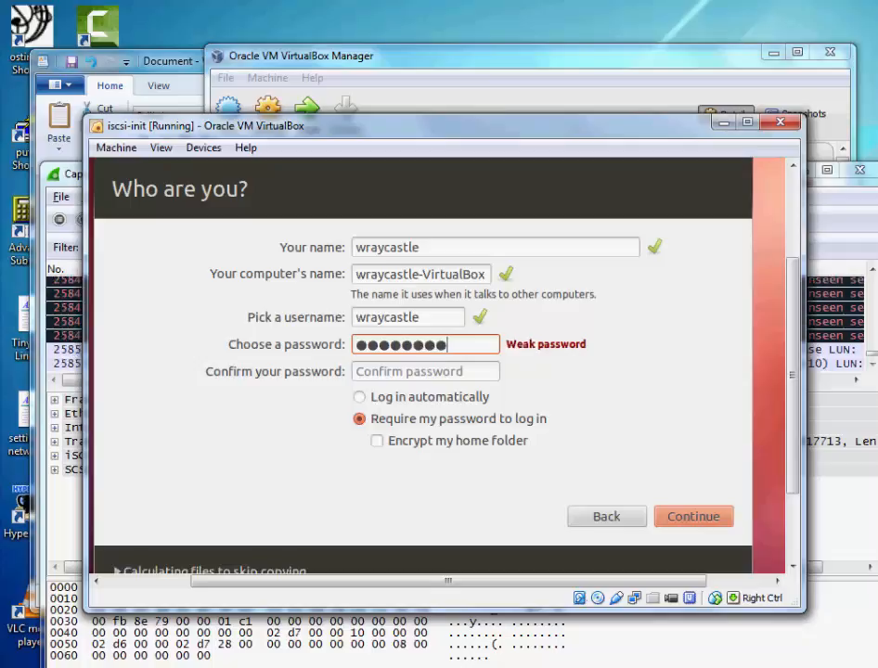
pyautogui.press('Tab')
pyautogui.write('****')
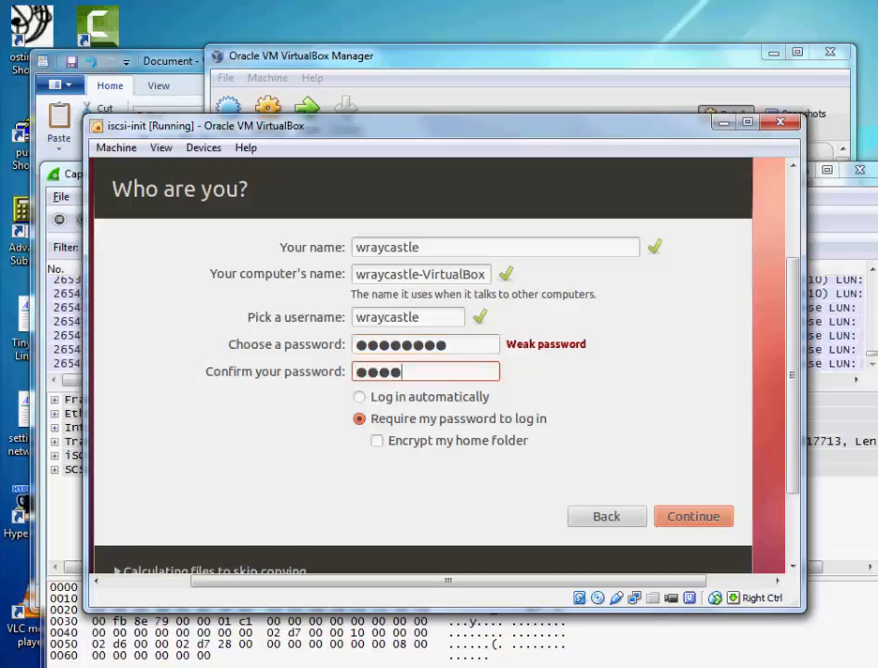
pyautogui.write('****')
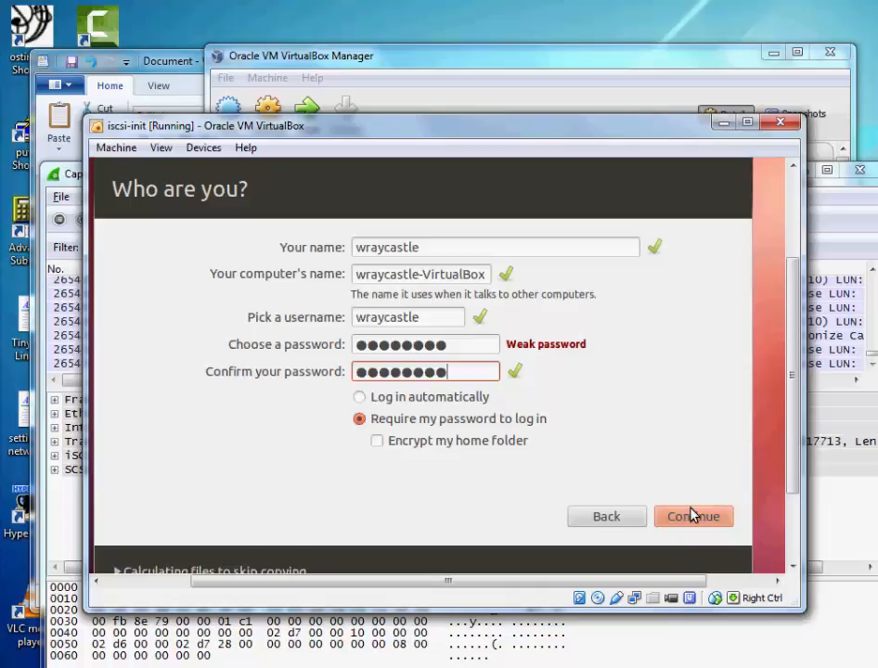
pyautogui.click(691, 516)
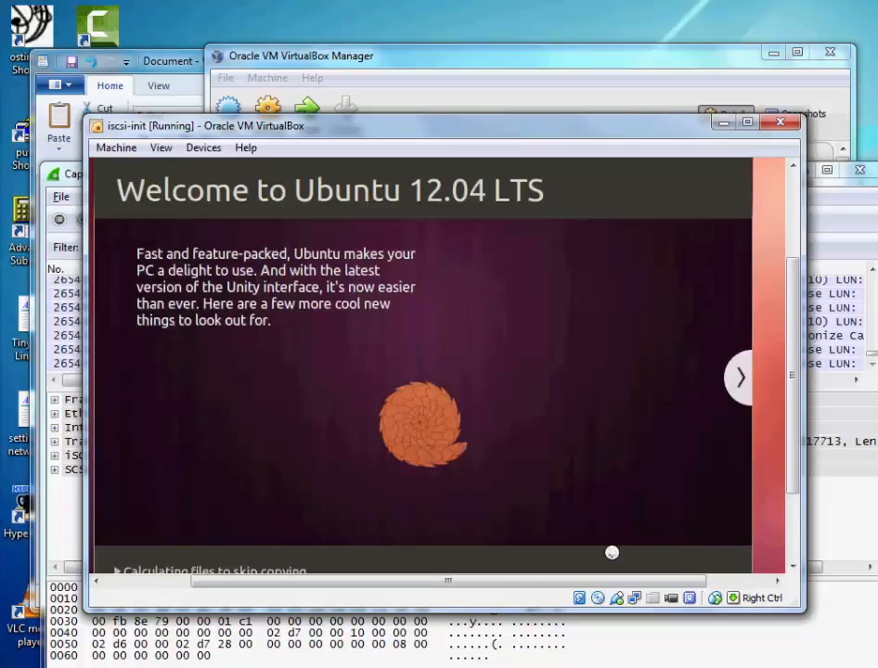
# Step: Enlarge the machine window, raise the Wireshark capture, and examine its latest TCP packets between the initiator and the iSCSI target
pyautogui.moveTo(549, 582)
pyautogui.mouseDown()
pyautogui.moveTo(605, 582)
pyautogui.moveTo(562, 583)
pyautogui.mouseUp()
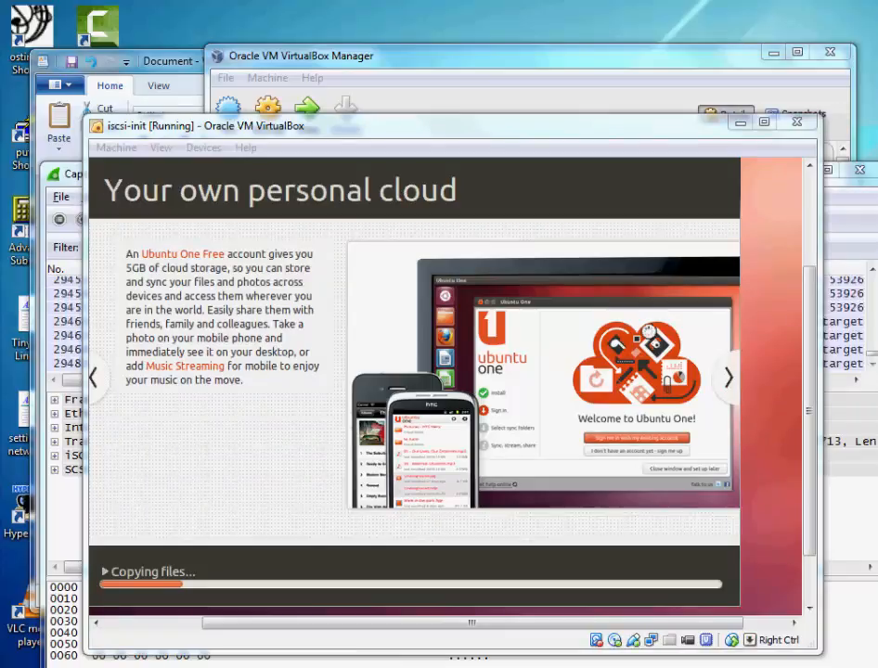
pyautogui.click(837, 188)
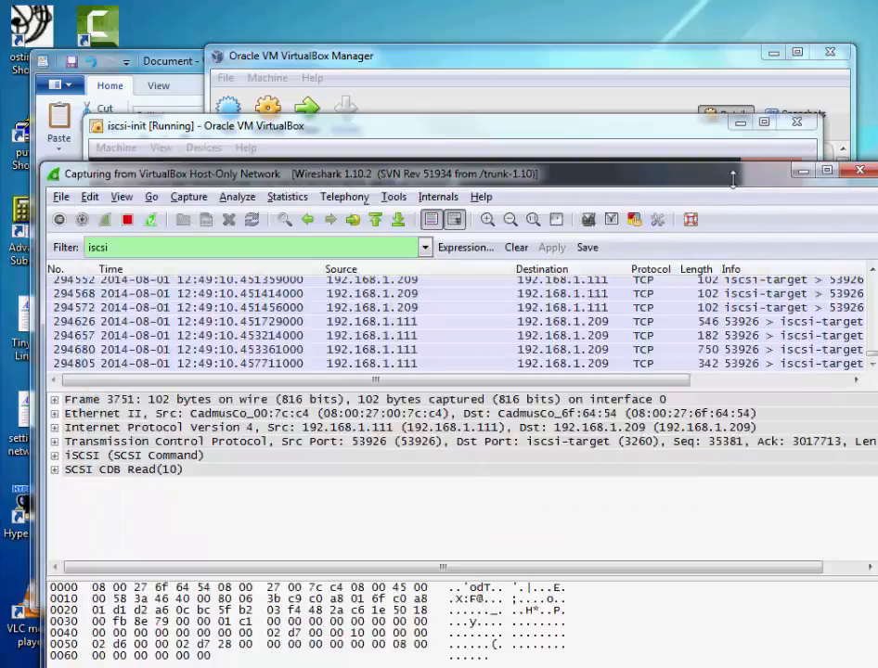
pyautogui.moveTo(733, 178); pyautogui.dragTo(715, 113)
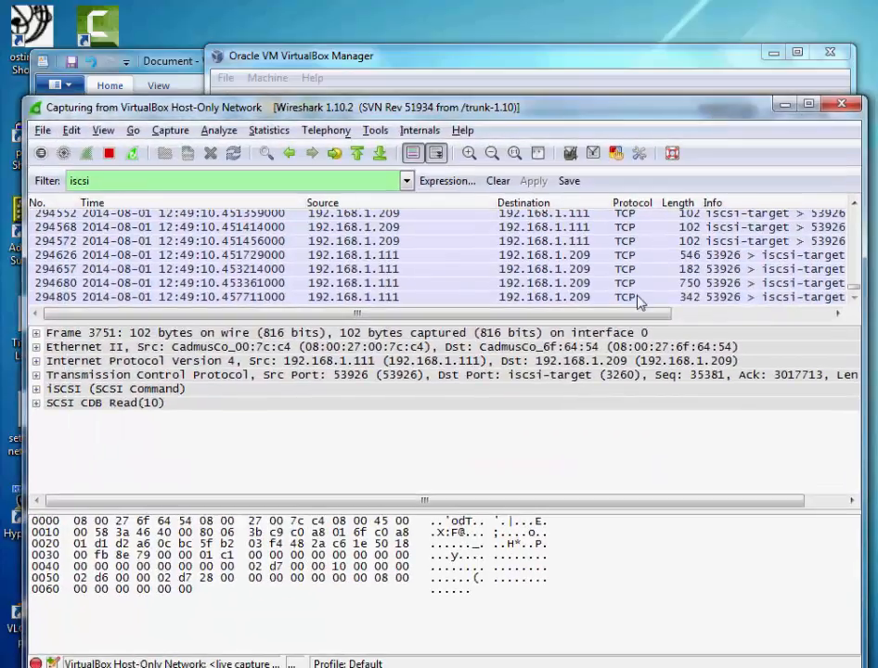
pyautogui.click(437, 284)
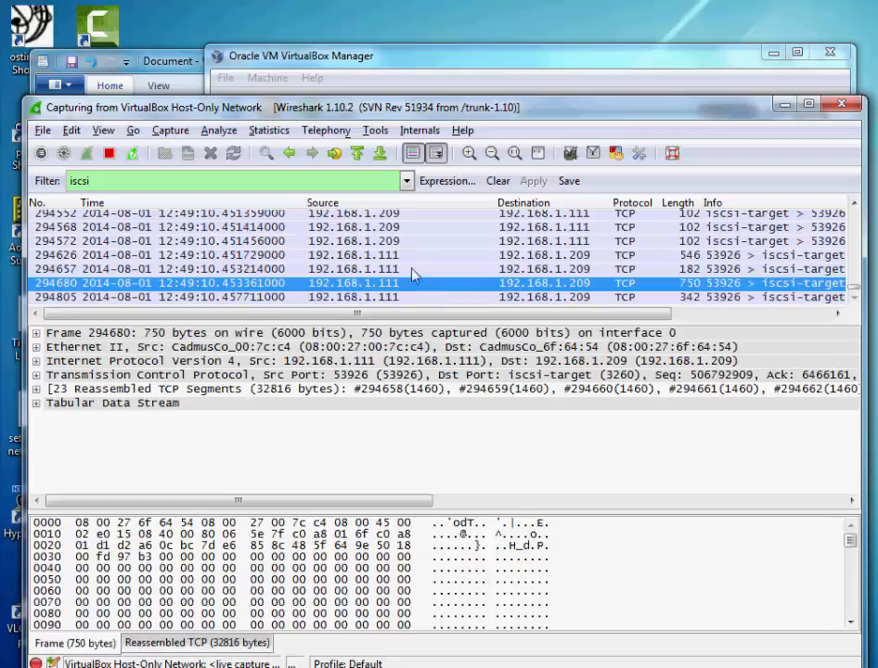
pyautogui.click(412, 272)
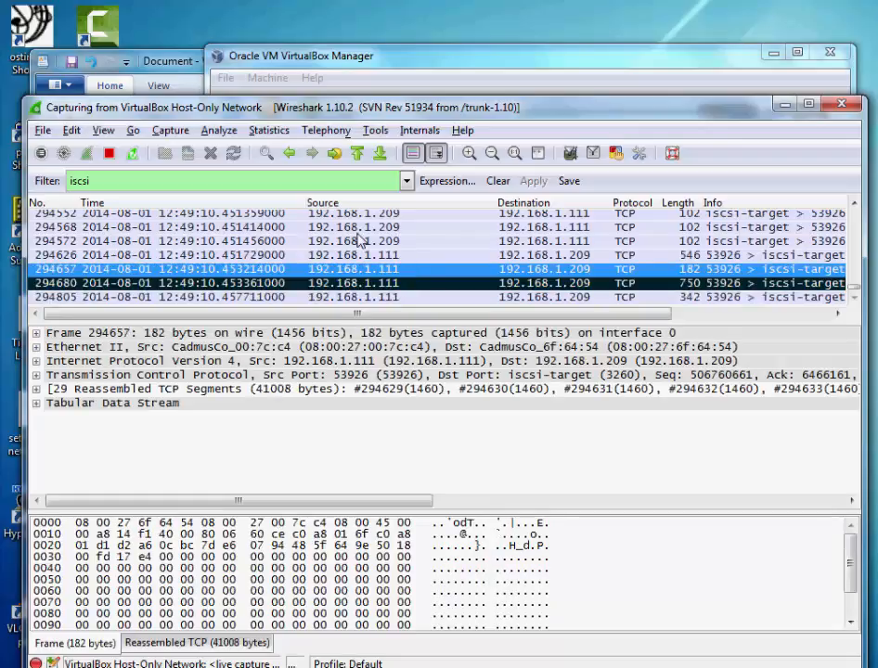
pyautogui.press('Up')
pyautogui.press('Up')
pyautogui.press('Up')
pyautogui.press('Up')
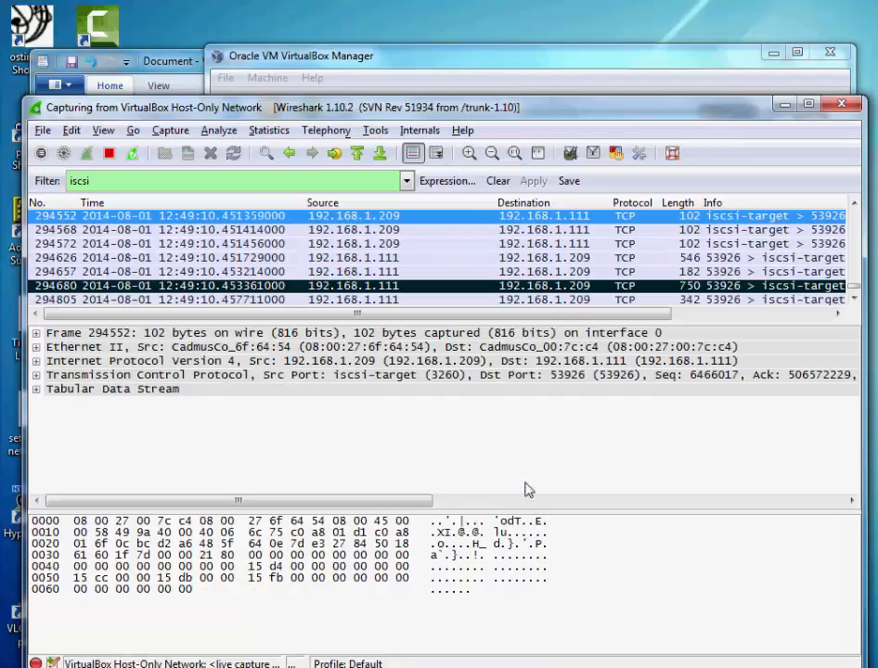
# Step: Rearrange the capture and machine windows, and check the file-copy progress against the captured traffic until installation completes
pyautogui.moveTo(388, 109); pyautogui.dragTo(408, 82)
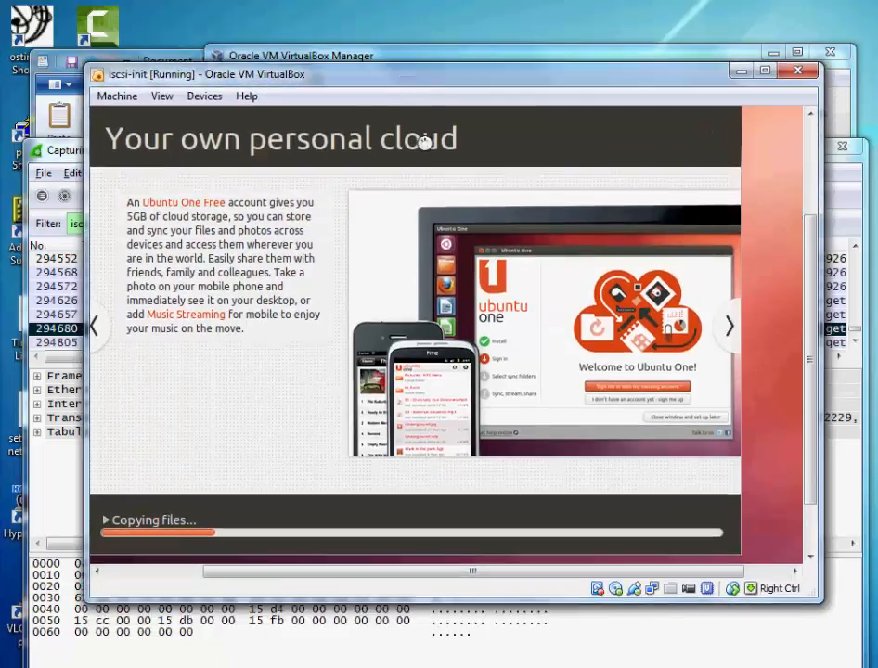
pyautogui.click(831, 173)
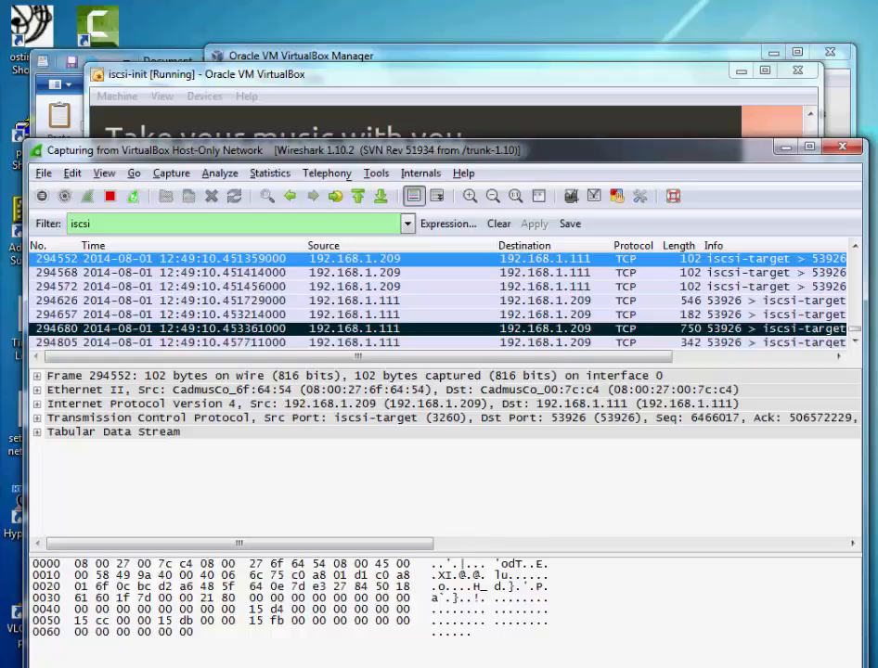
pyautogui.click(481, 67)
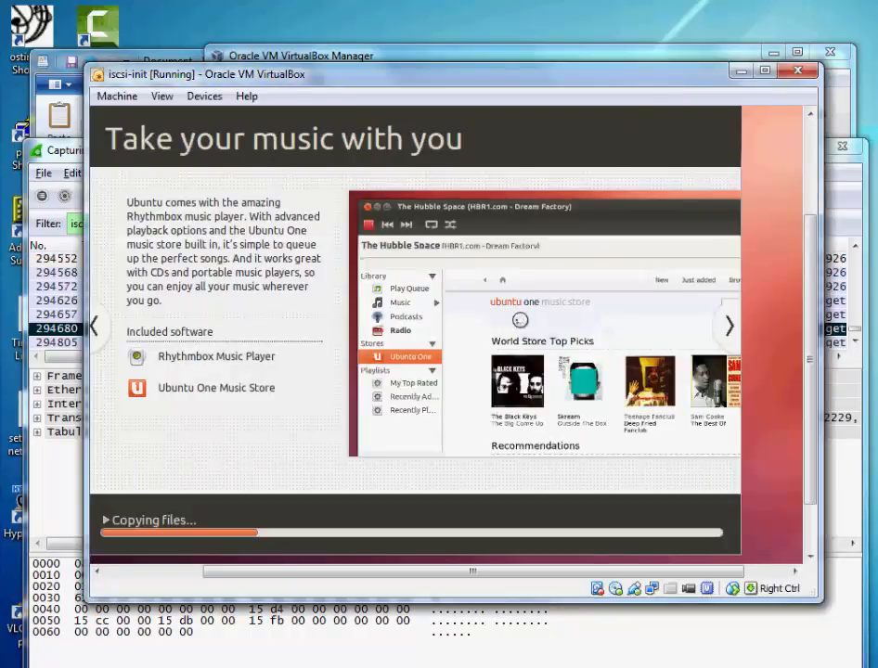
pyautogui.click(857, 192)
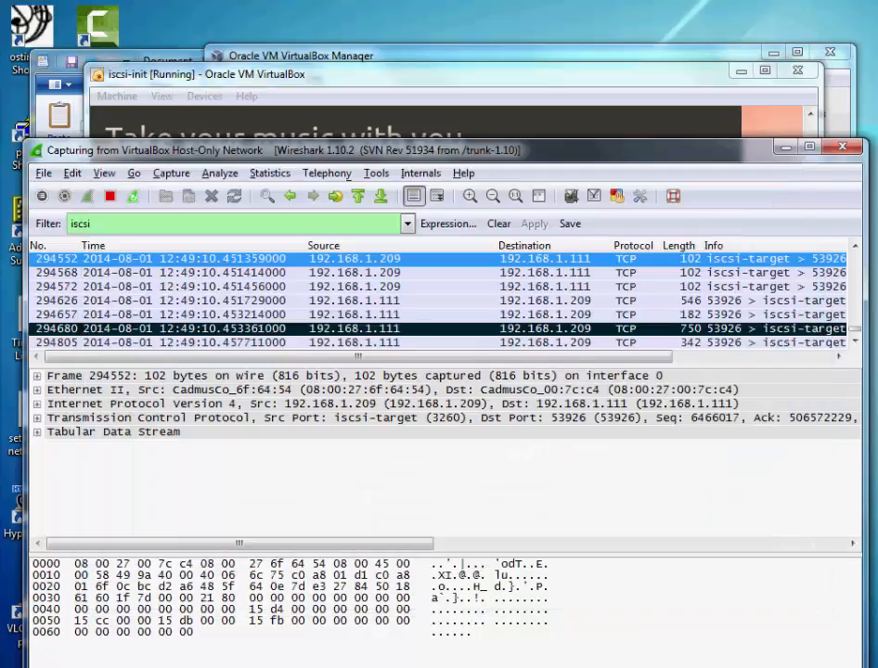
pyautogui.click(590, 93)
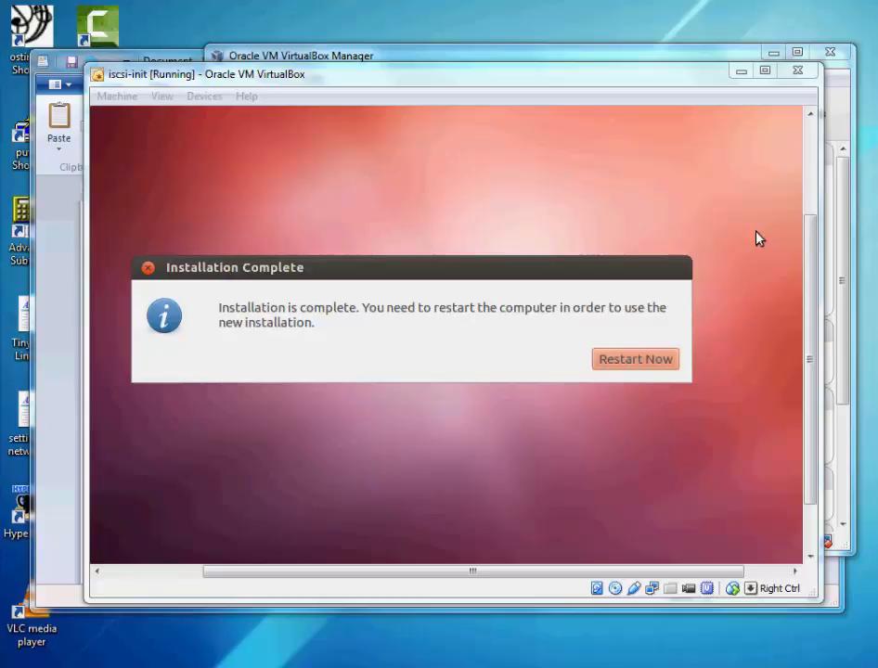
# Step: Restart the machine from the completed Ubuntu installer, and power off iscsi-init when the installation disc's boot menu loads
pyautogui.click(642, 364)
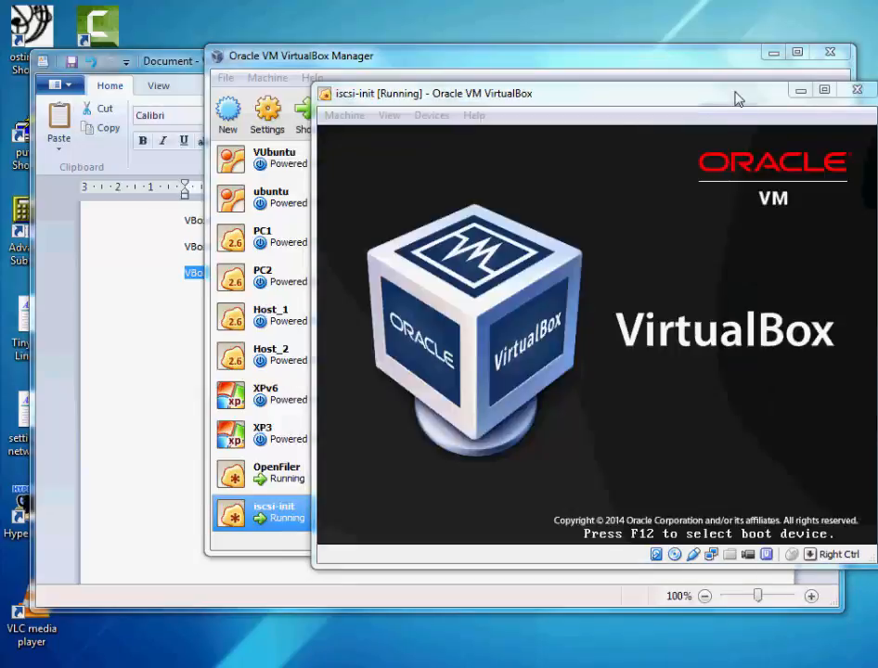
pyautogui.moveTo(738, 100); pyautogui.dragTo(634, 98)
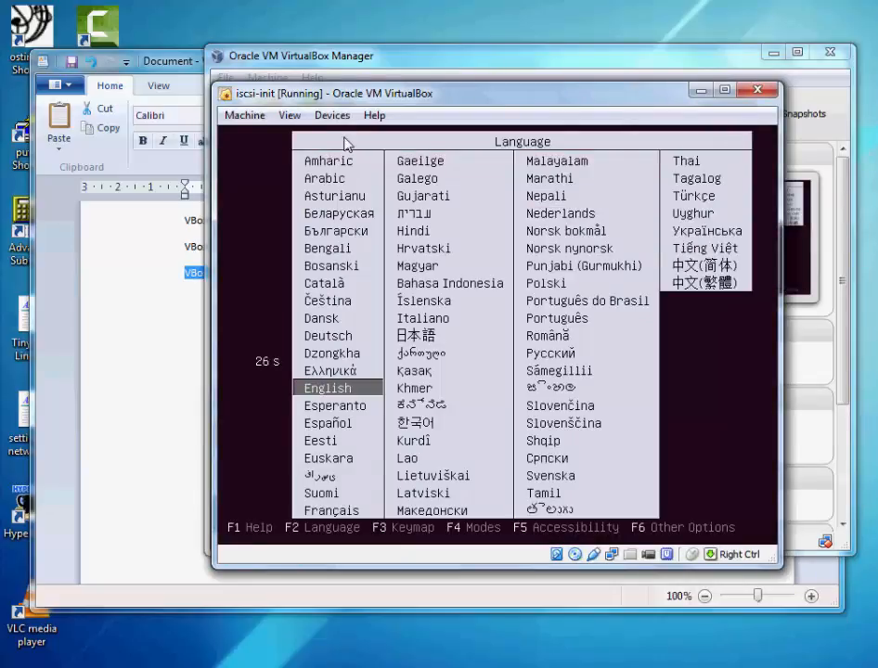
pyautogui.click(758, 90)
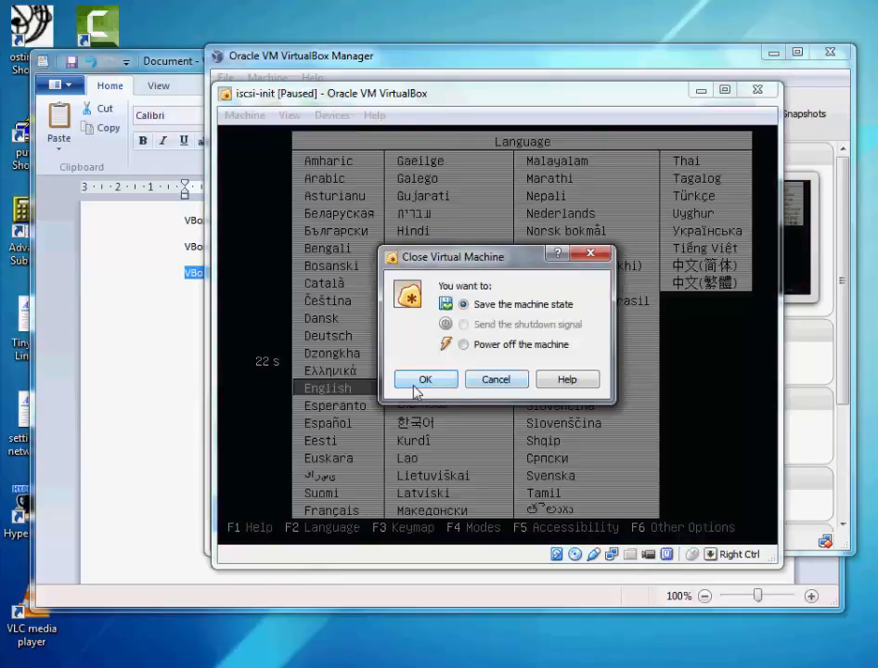
pyautogui.click(463, 344)
pyautogui.click(446, 380)
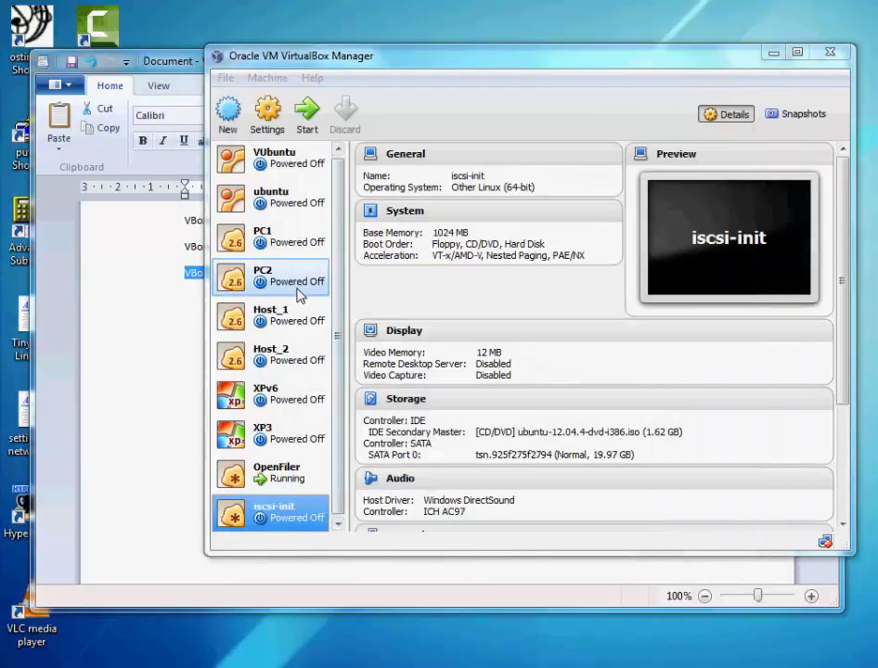
# Step: Remove the ubuntu-12.04.4-dvd-i386.iso image from iscsi-init's IDE Secondary Master drive and save the storage settings
pyautogui.click(267, 112)
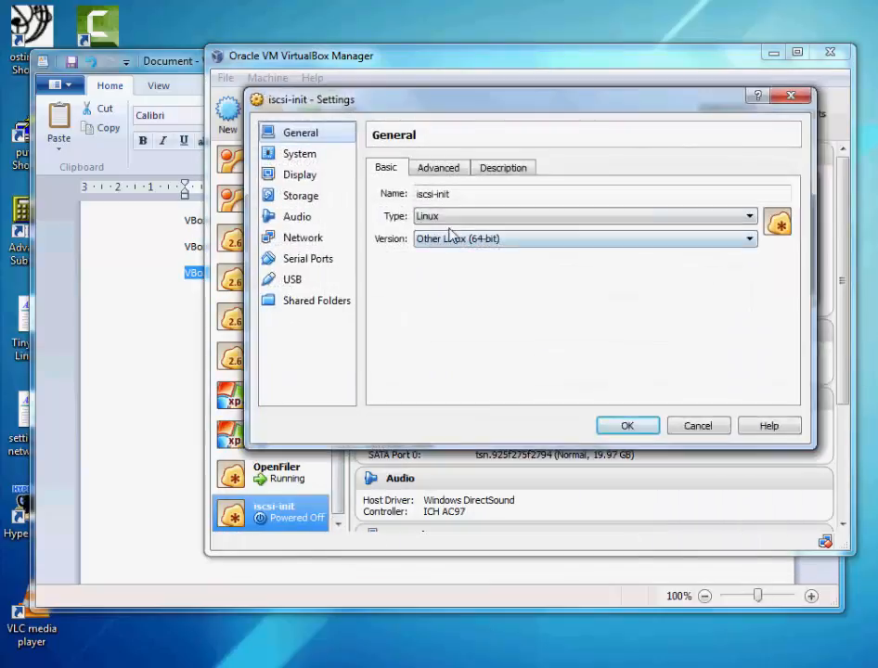
pyautogui.click(304, 196)
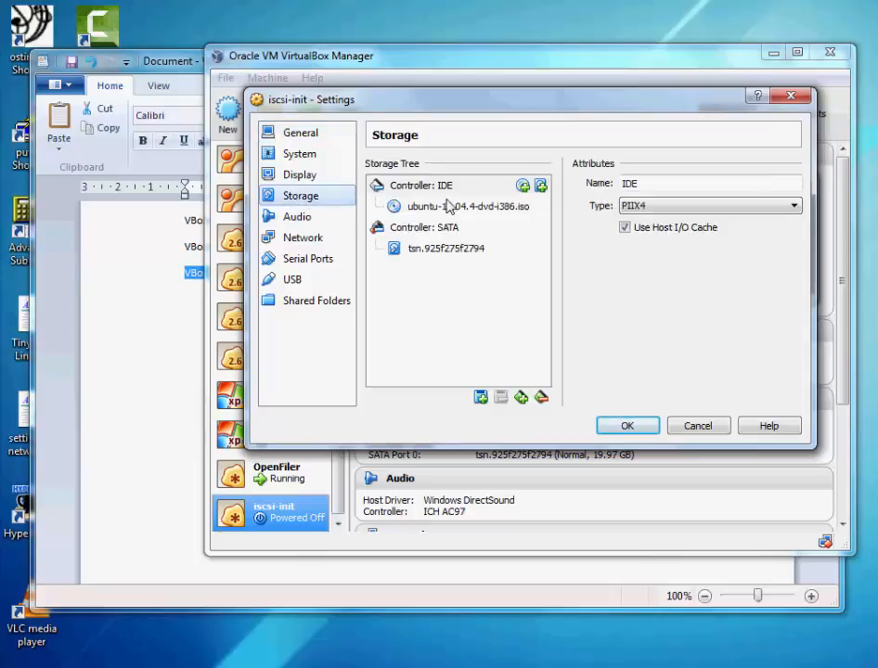
pyautogui.click(465, 210)
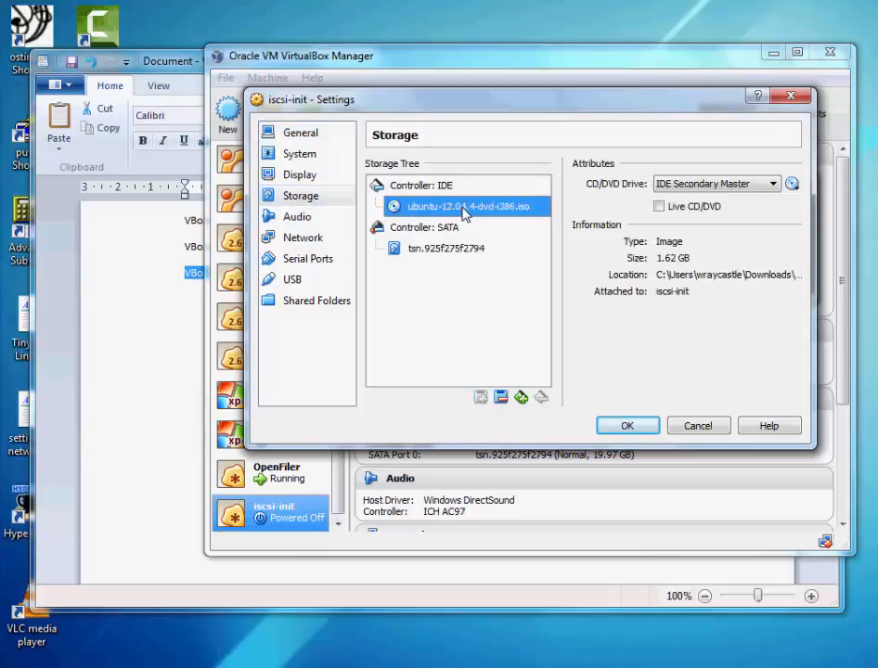
pyautogui.click(792, 185)
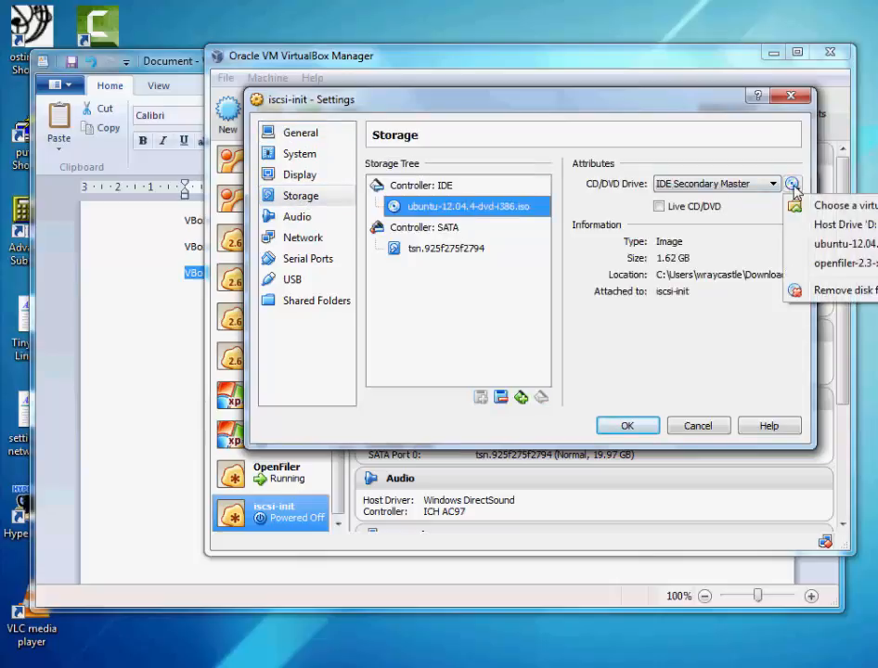
pyautogui.click(827, 292)
pyautogui.click(630, 426)
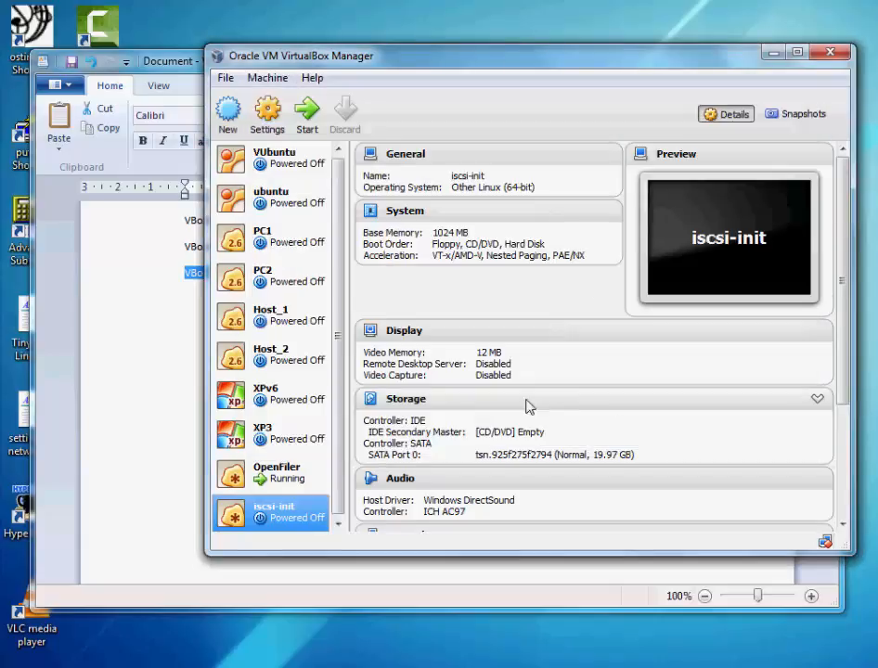
# Step: Start the iscsi-init machine from its iSCSI disk, dismiss the mouse pointer integration notices and reposition its window
pyautogui.click(307, 121)
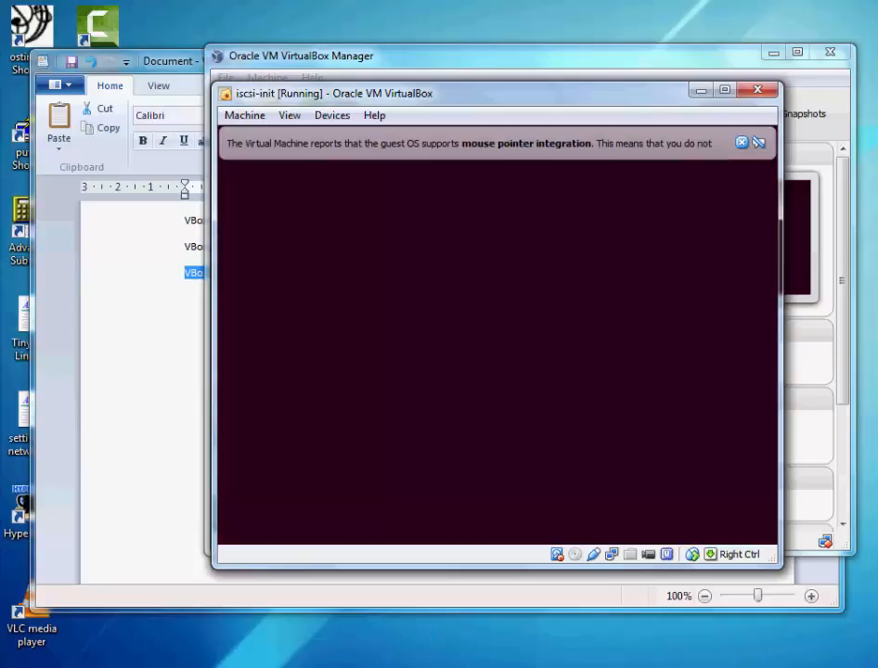
pyautogui.click(741, 142)
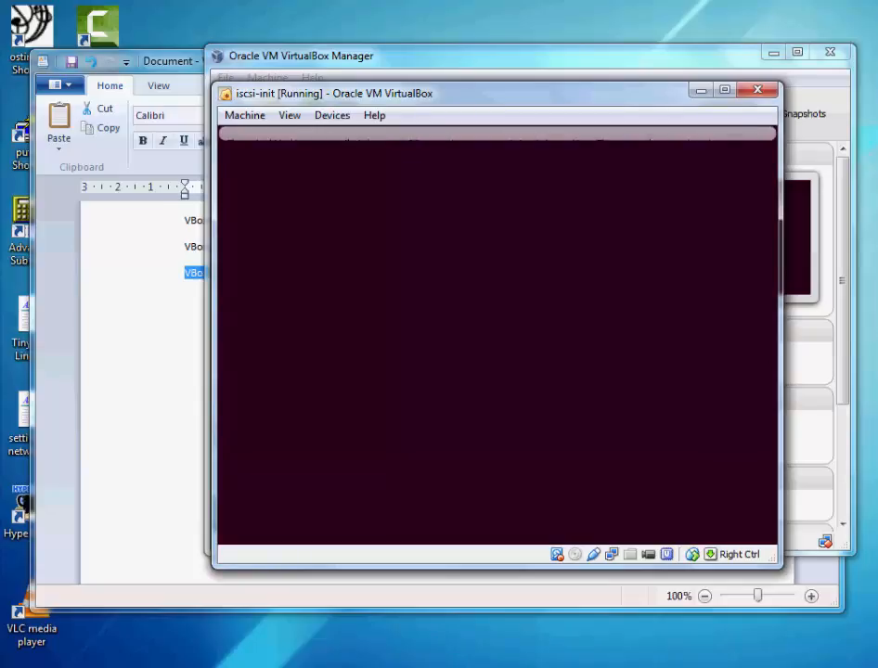
pyautogui.click(742, 142)
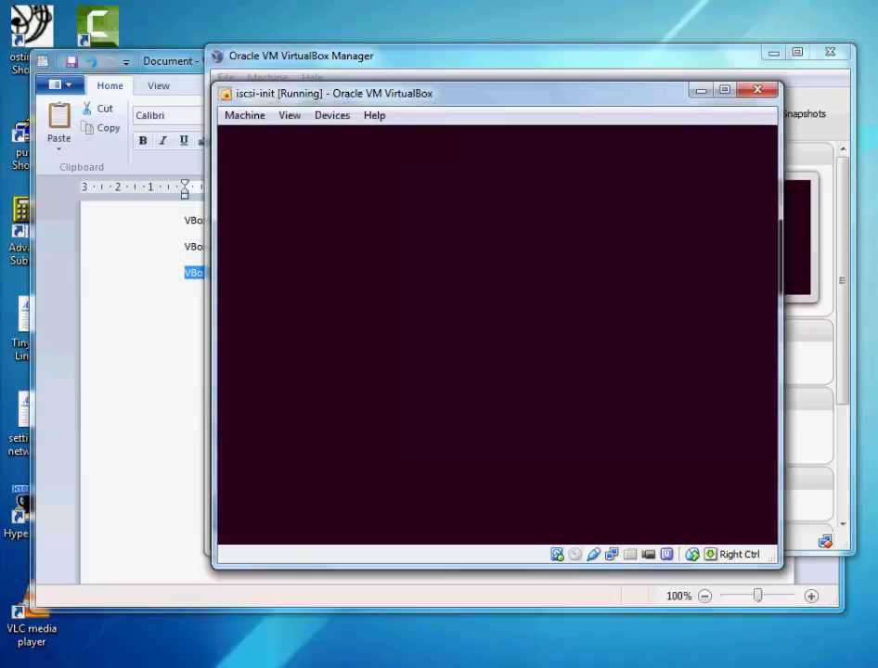
pyautogui.moveTo(675, 95); pyautogui.dragTo(605, 80)
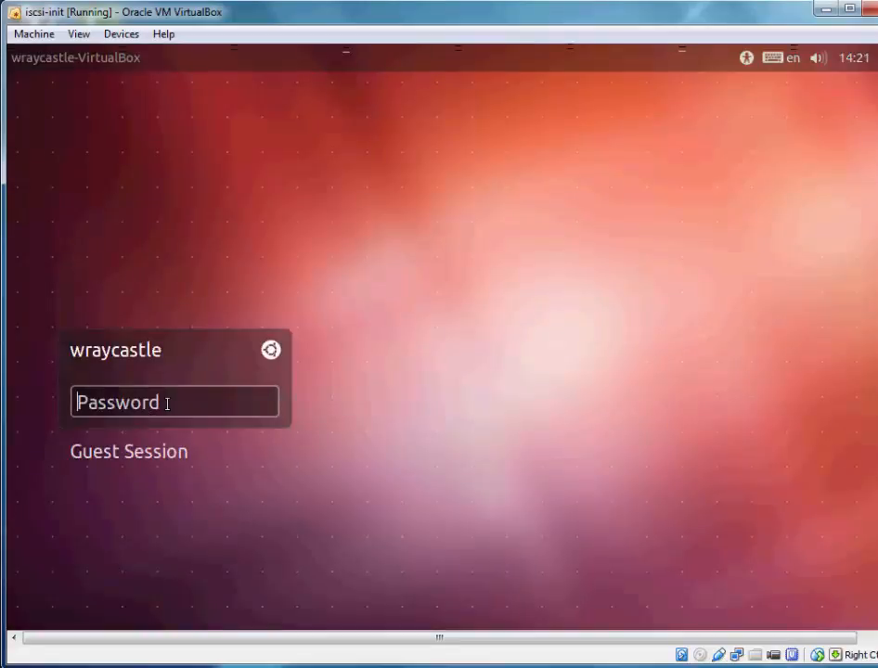
# Step: Log in to the wraycastle account on the Ubuntu login screen with the account password, keeping Caps Lock off
pyautogui.write('passwor')
pyautogui.press('capslock')
pyautogui.press('capslock')
pyautogui.write('pas')
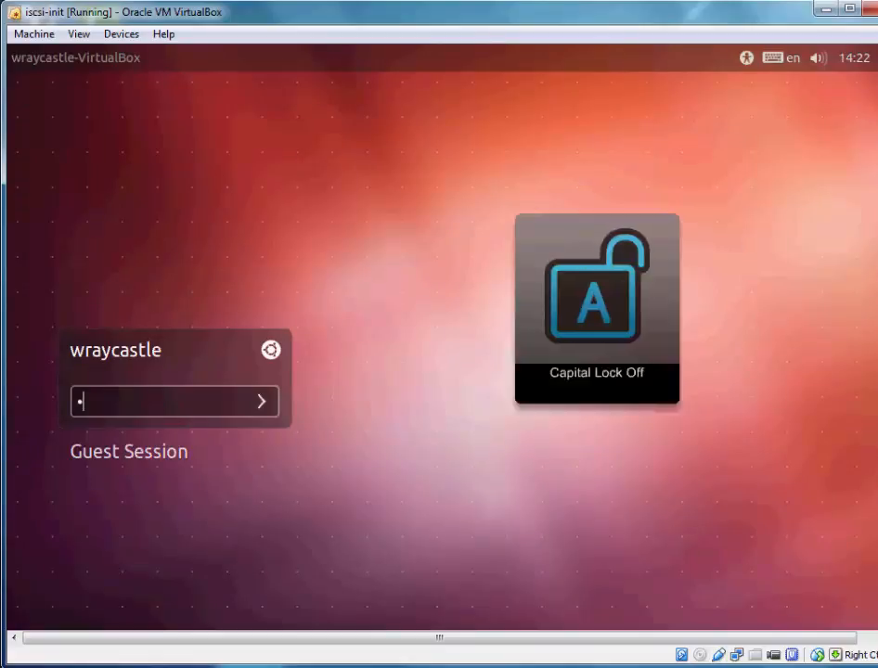
pyautogui.write('sword')
pyautogui.press('Return')
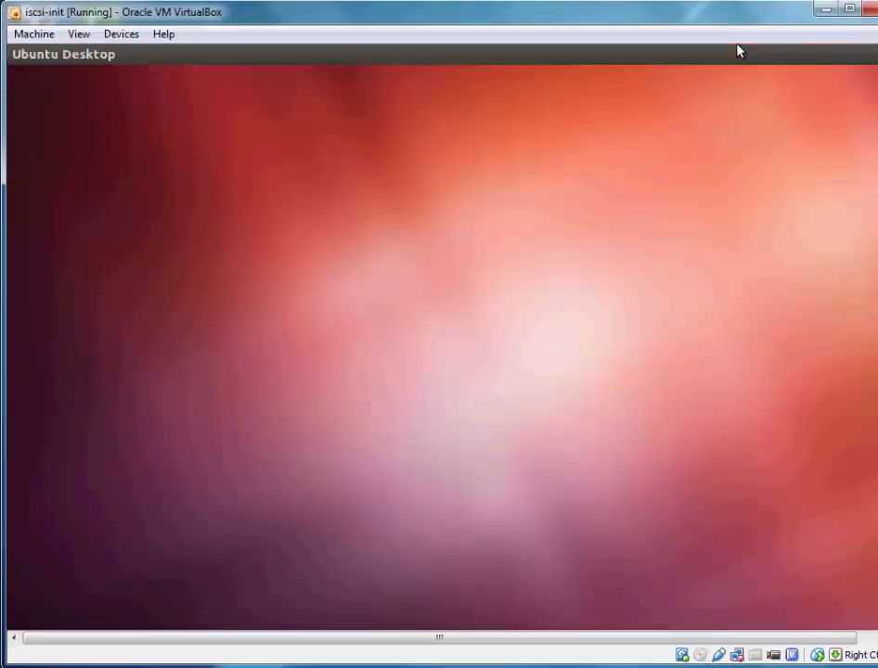
# Step: Shrink the iscsi-init machine window and reposition it so its whole frame fits on the host desktop
pyautogui.moveTo(876, 16); pyautogui.dragTo(606, 139)
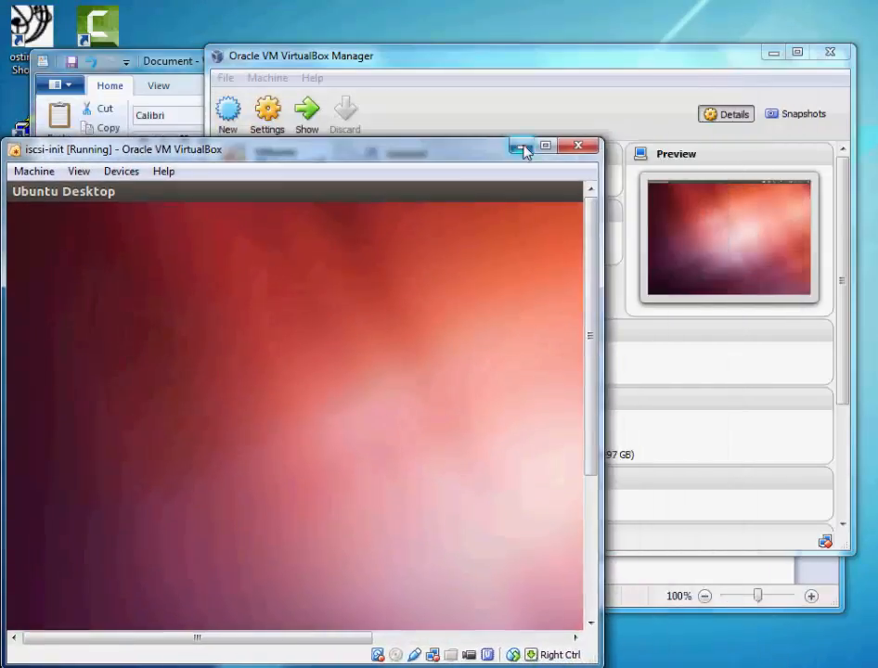
pyautogui.moveTo(448, 156); pyautogui.dragTo(464, 106)
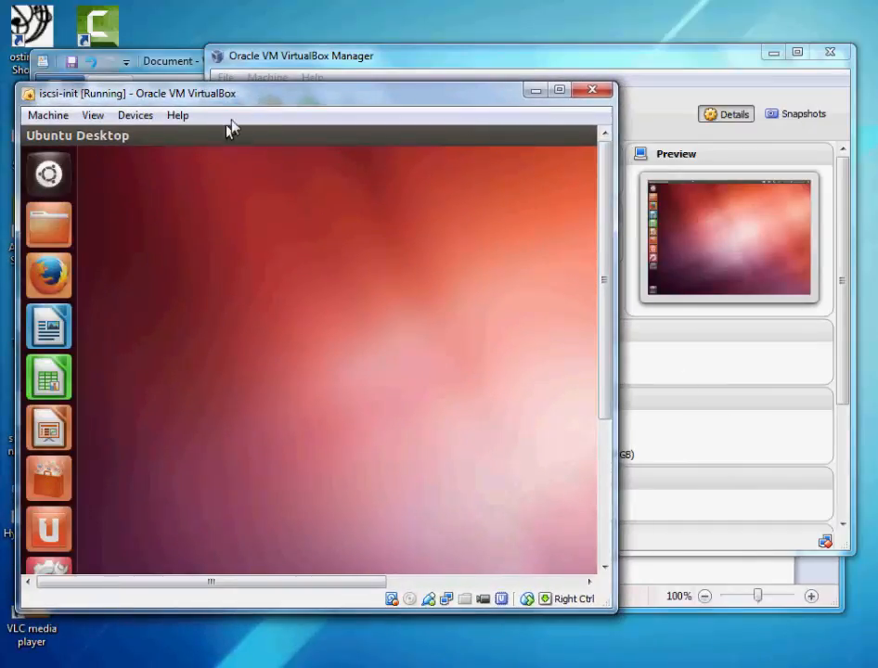
pyautogui.moveTo(268, 98); pyautogui.dragTo(262, 99)
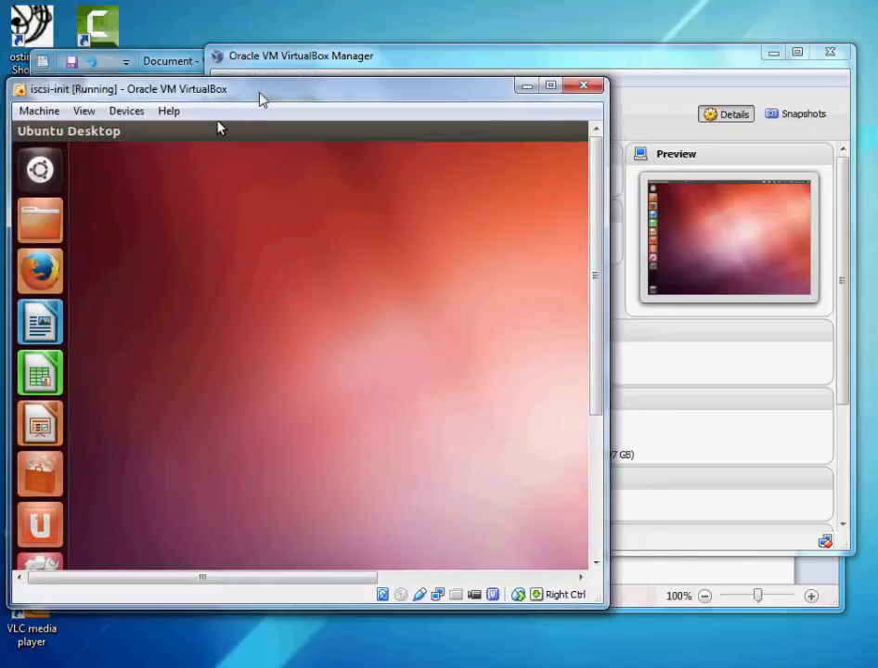
# Step: Search for terminal in the Ubuntu Dash, open it, and run ifconfig to display the network interfaces
pyautogui.click(41, 172)
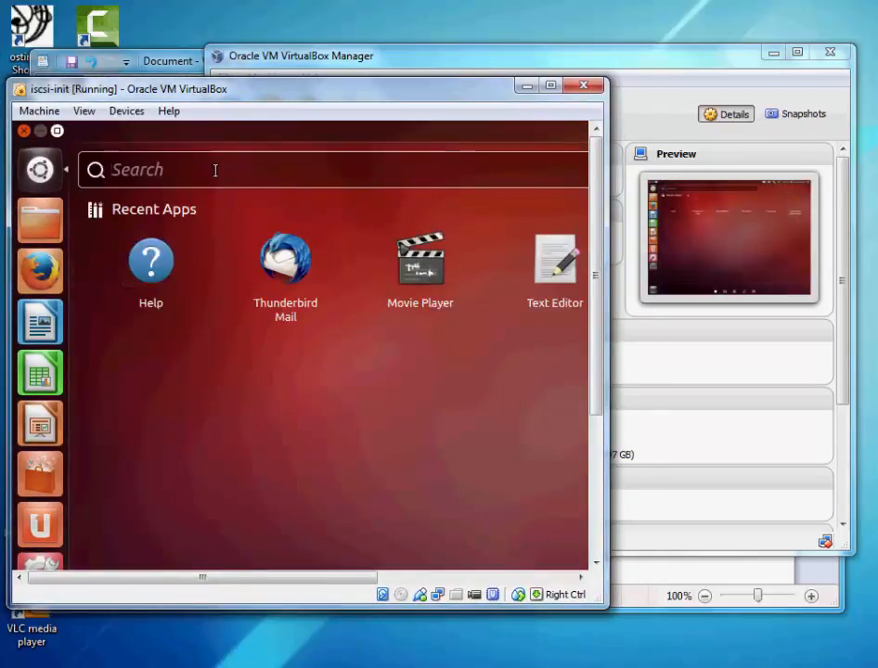
pyautogui.write('terminal')
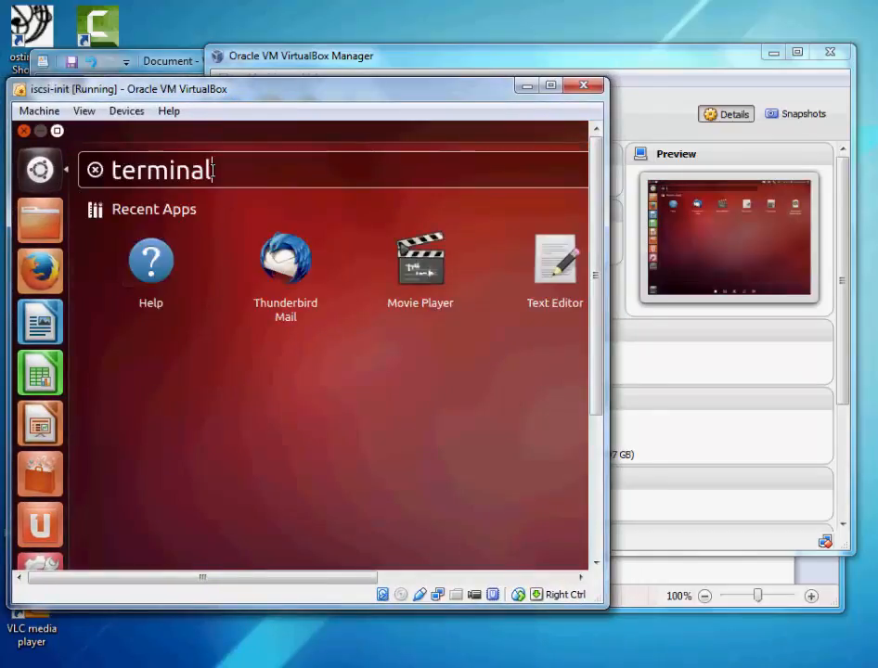
pyautogui.press('Return')
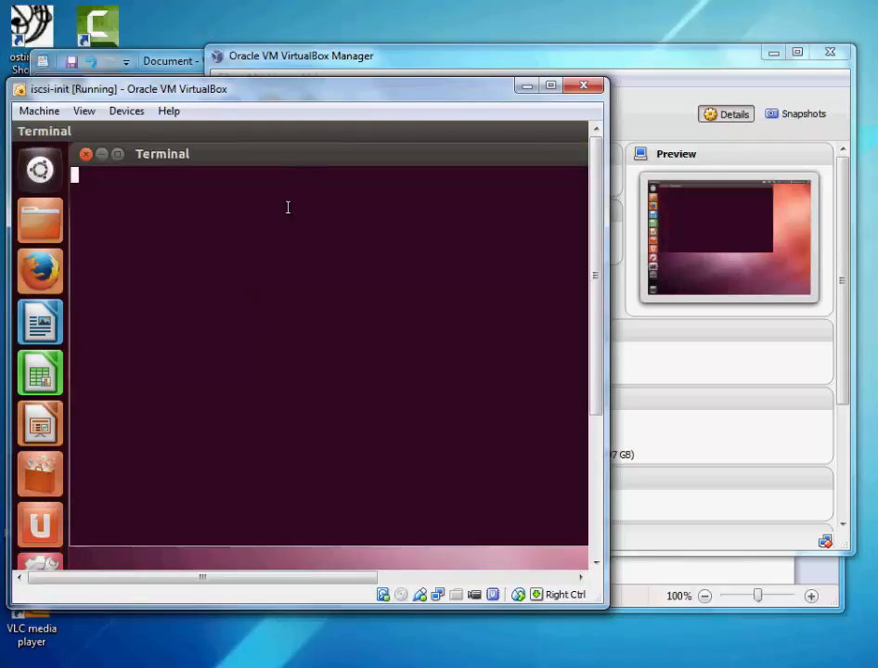
pyautogui.write('ifconfig')
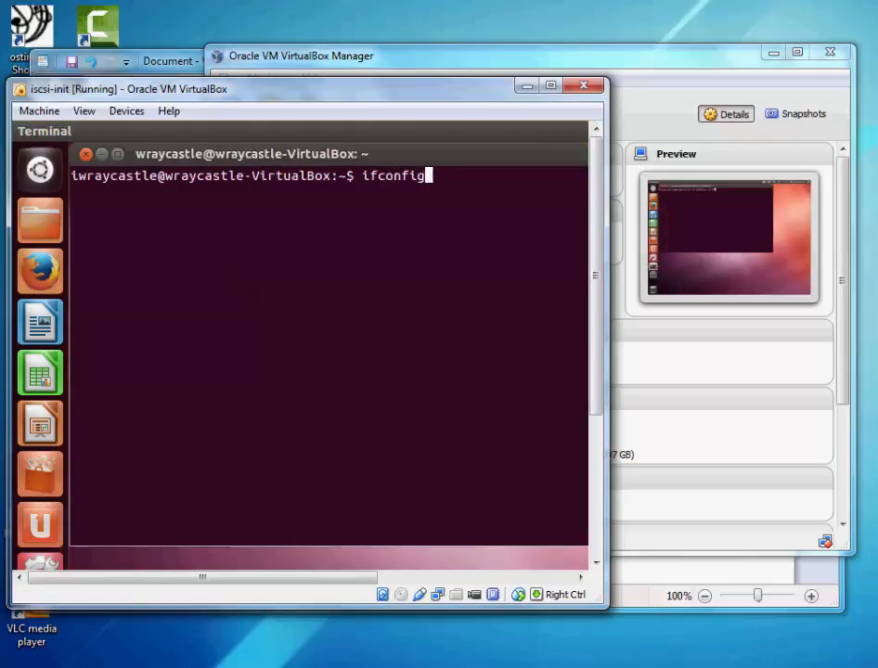
pyautogui.press('Return')
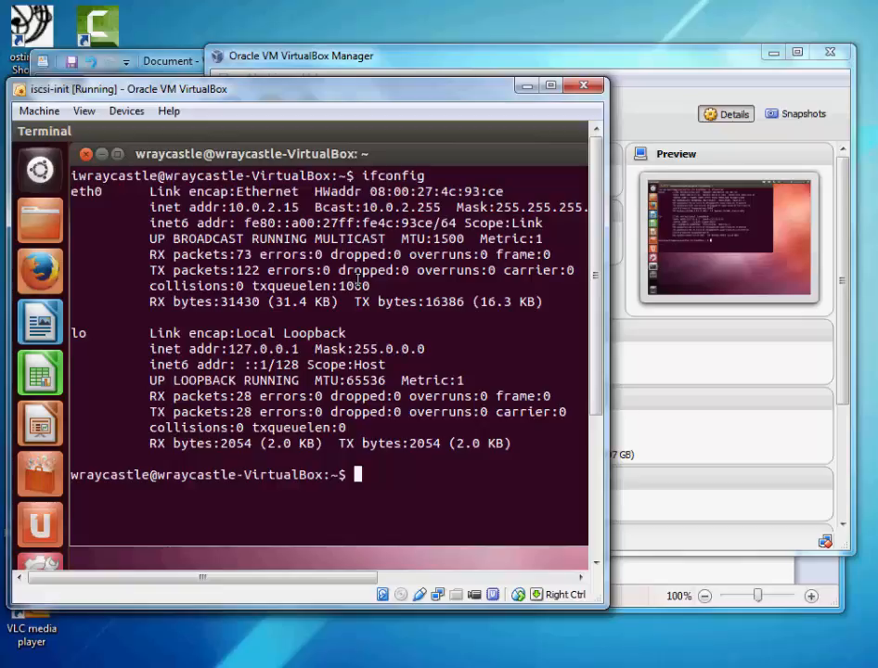
# Step: Arrange the OpenFiler console beside the iscsi-init machine window and pause the OpenFiler machine
pyautogui.moveTo(431, 90); pyautogui.dragTo(516, 78)
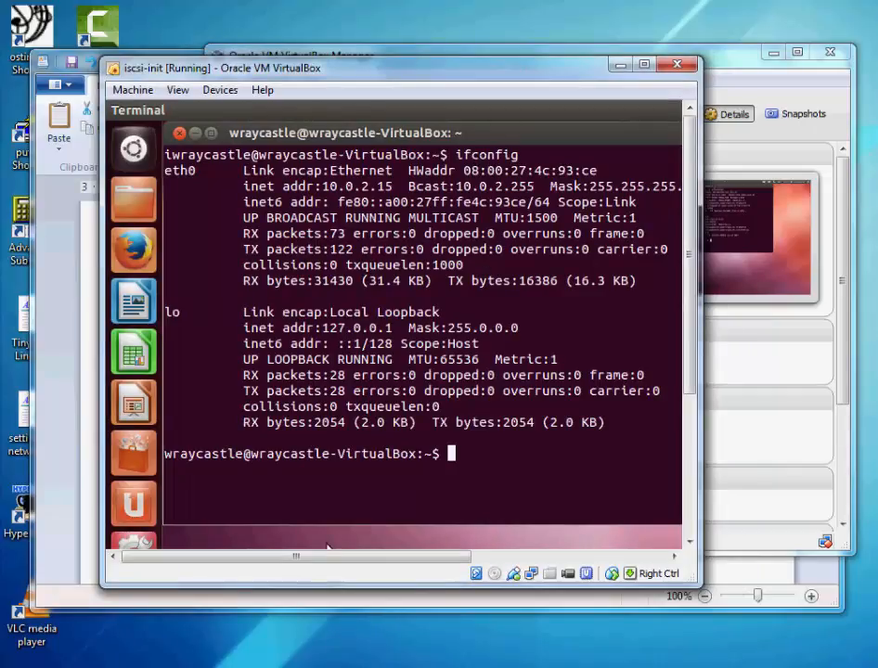
pyautogui.moveTo(391, 657)
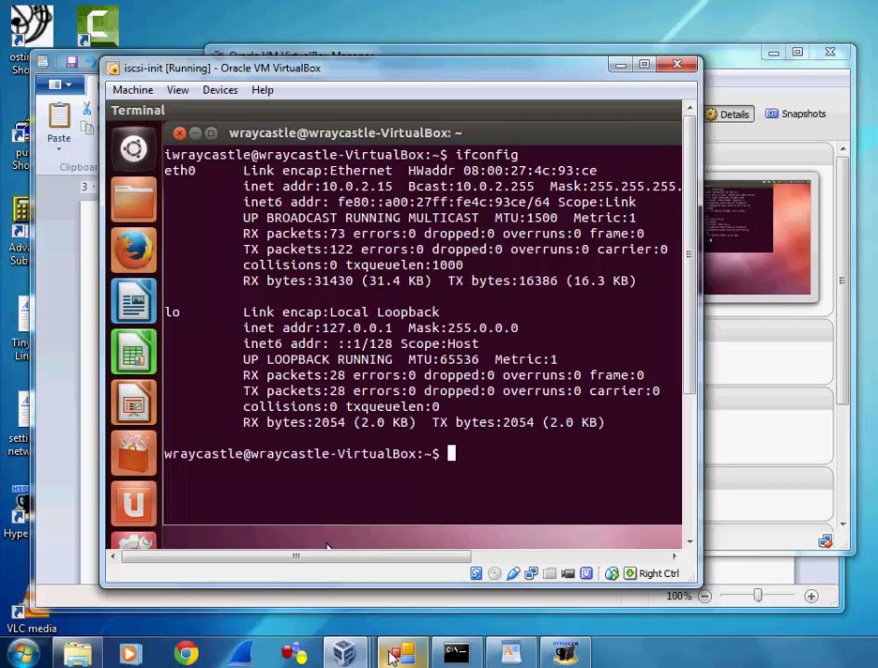
pyautogui.moveTo(344, 654)
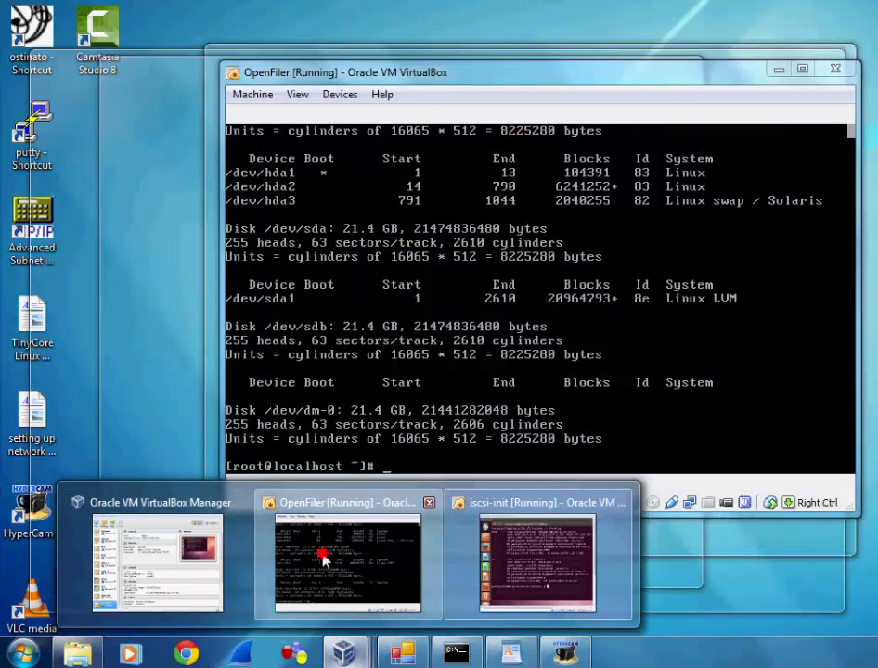
pyautogui.click(323, 554)
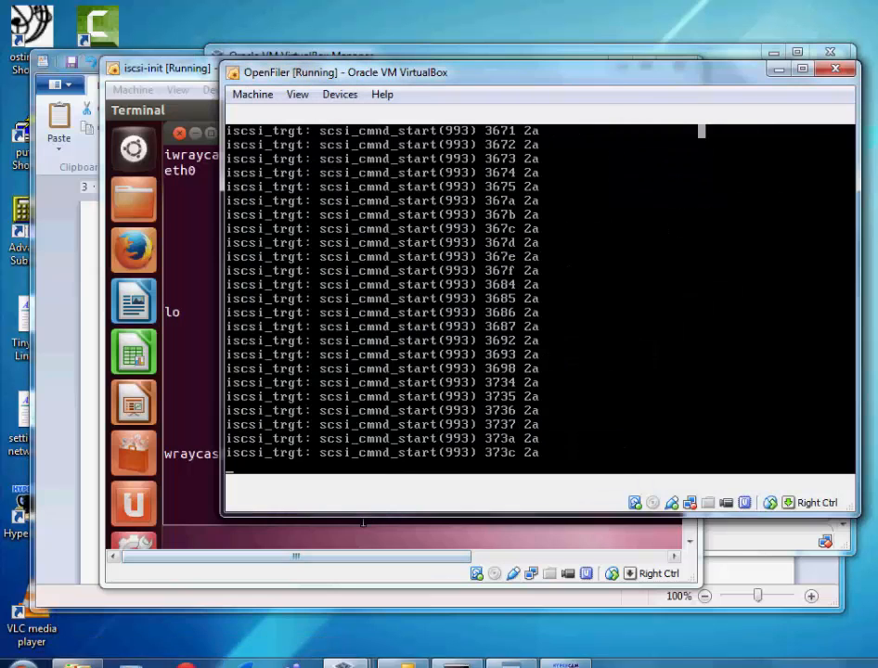
pyautogui.moveTo(619, 76); pyautogui.dragTo(877, 107)
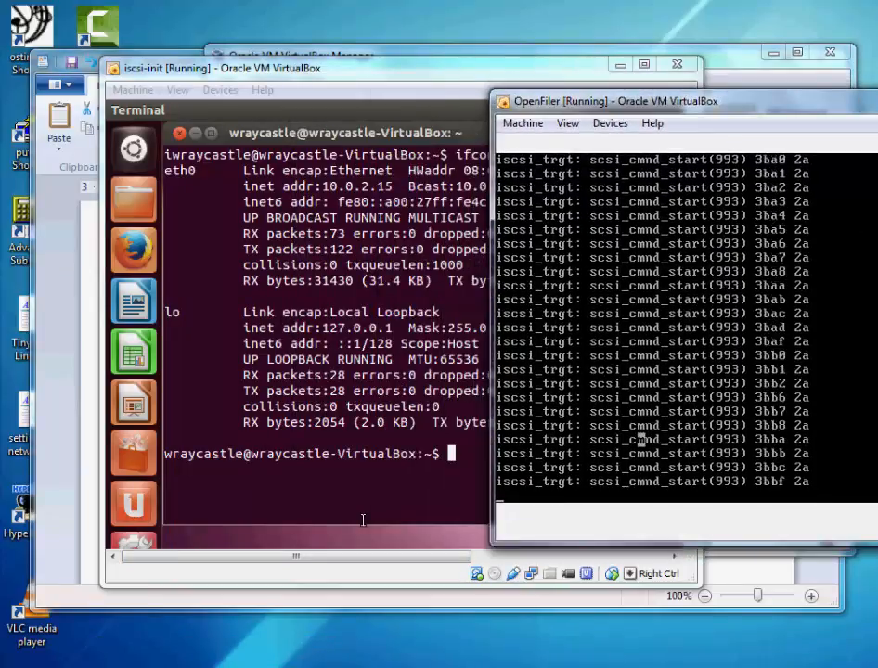
pyautogui.click(528, 126)
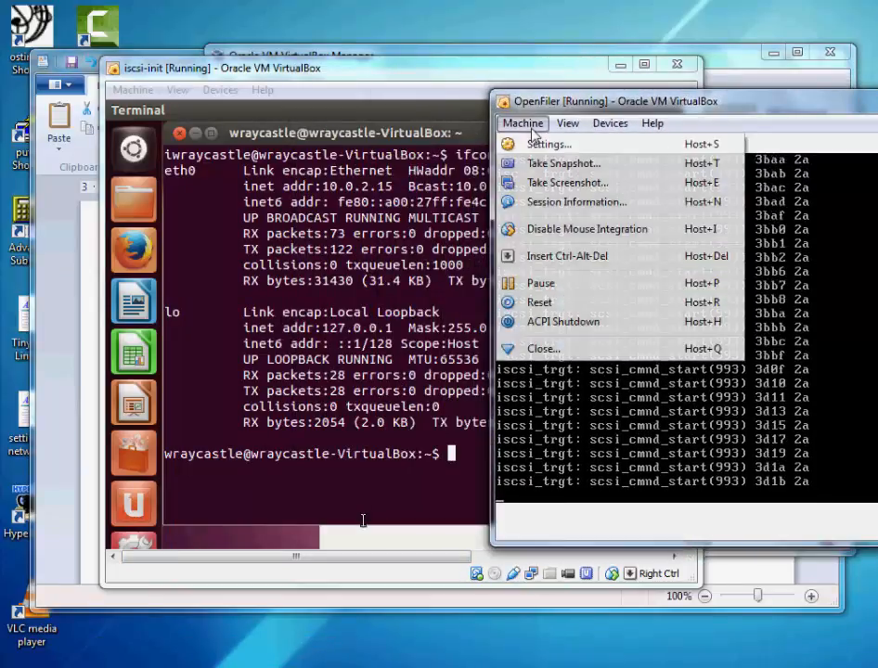
pyautogui.click(539, 283)
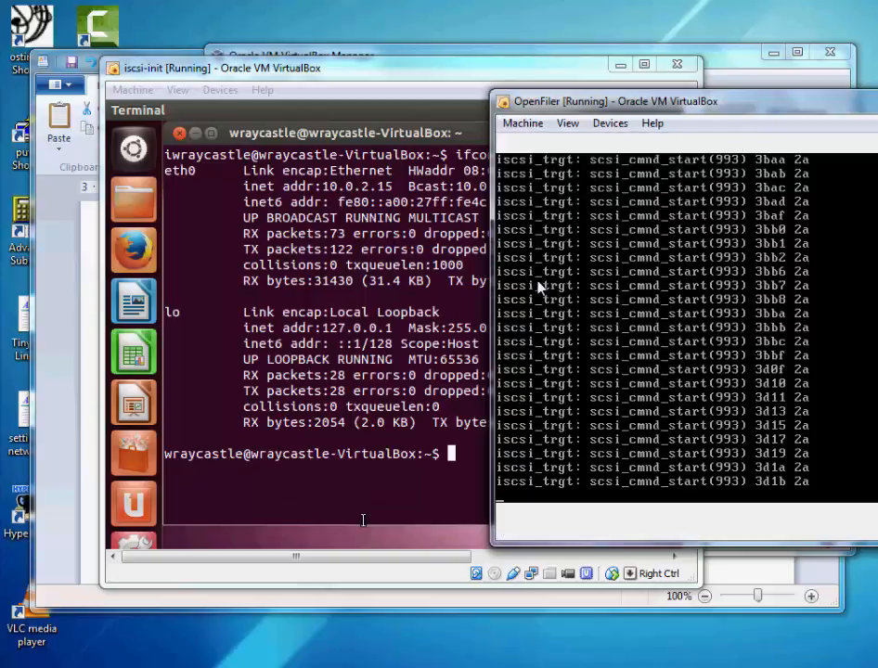
# Step: Return to the iscsi-init terminal and enter a series of blank lines to test whether Ubuntu still responds
pyautogui.click(451, 454)
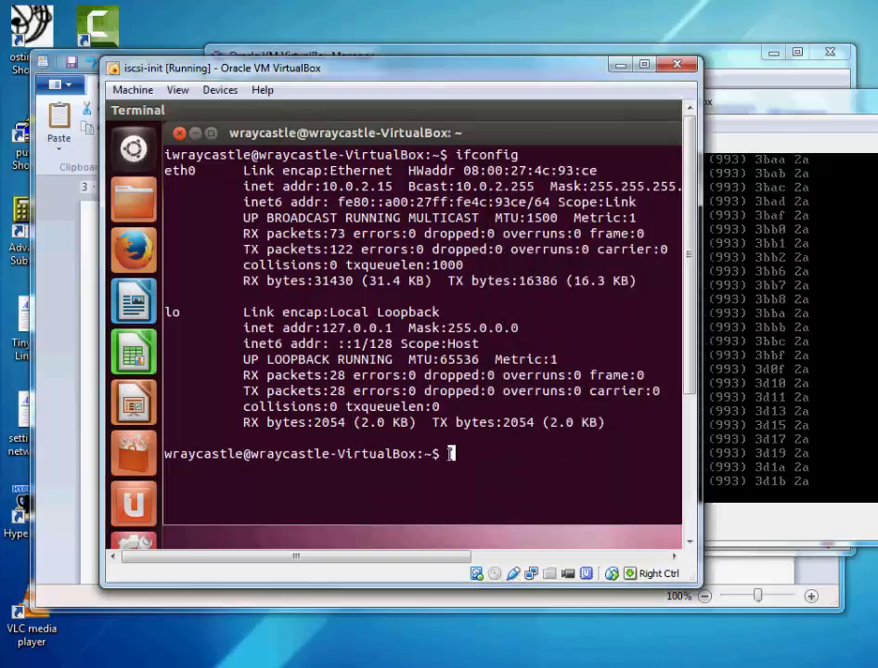
pyautogui.press('Return')
pyautogui.press('Return')
pyautogui.press('Return')
pyautogui.press('Return')
pyautogui.press('Return')
pyautogui.press('Return')
pyautogui.press('Return')
pyautogui.press('Return')
pyautogui.press('Return')
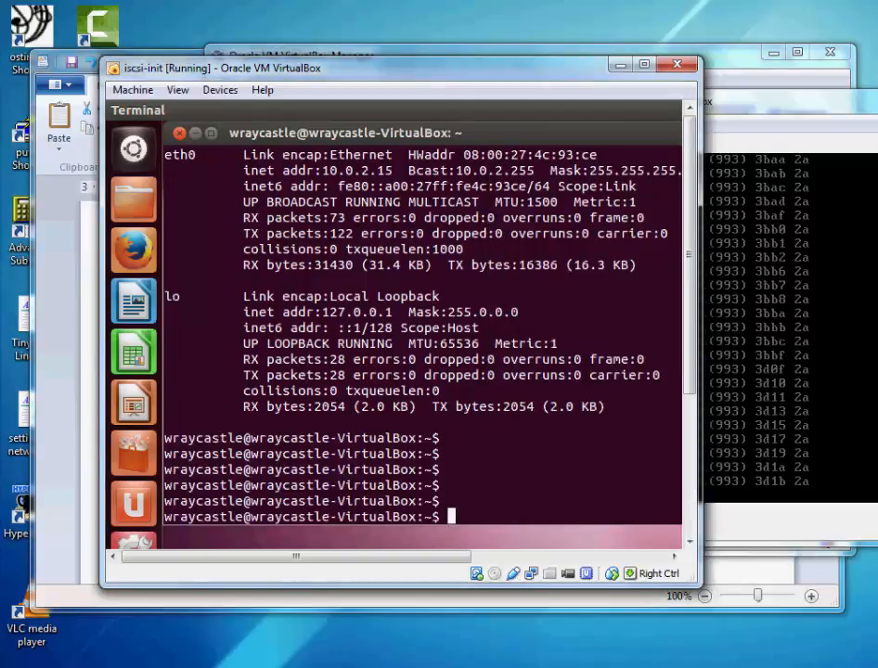
pyautogui.press('Return')
pyautogui.press('Return')
pyautogui.press('Return')
# Step: List the home directory with ls, enter more blank prompt lines, and change to the /etc directory
pyautogui.write('ls')
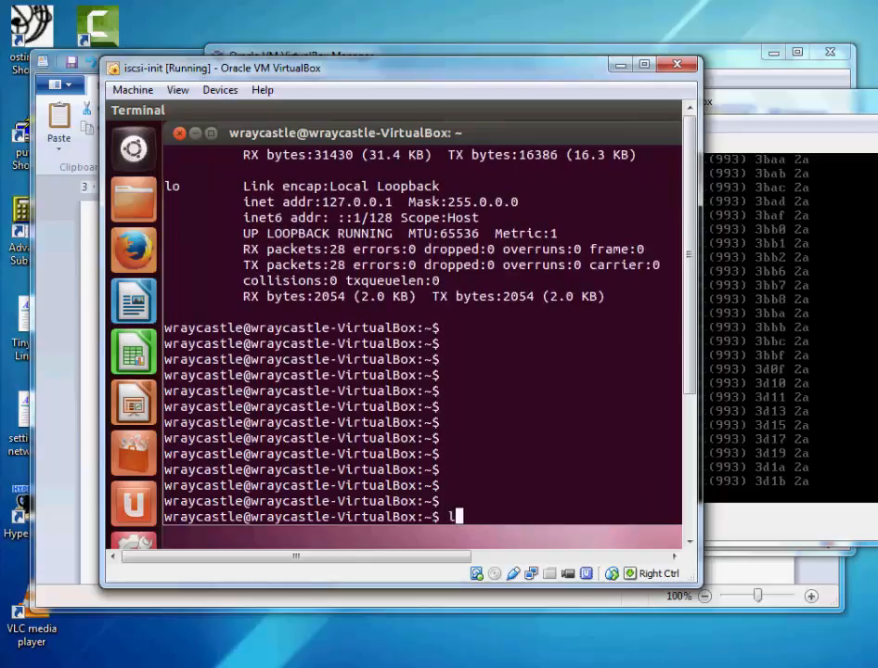
pyautogui.press('Return')
pyautogui.press('Return')
pyautogui.press('Return')
pyautogui.press('Return')
pyautogui.press('Return')
pyautogui.press('Return')
pyautogui.press('Return')
pyautogui.press('Return')
pyautogui.press('Return')
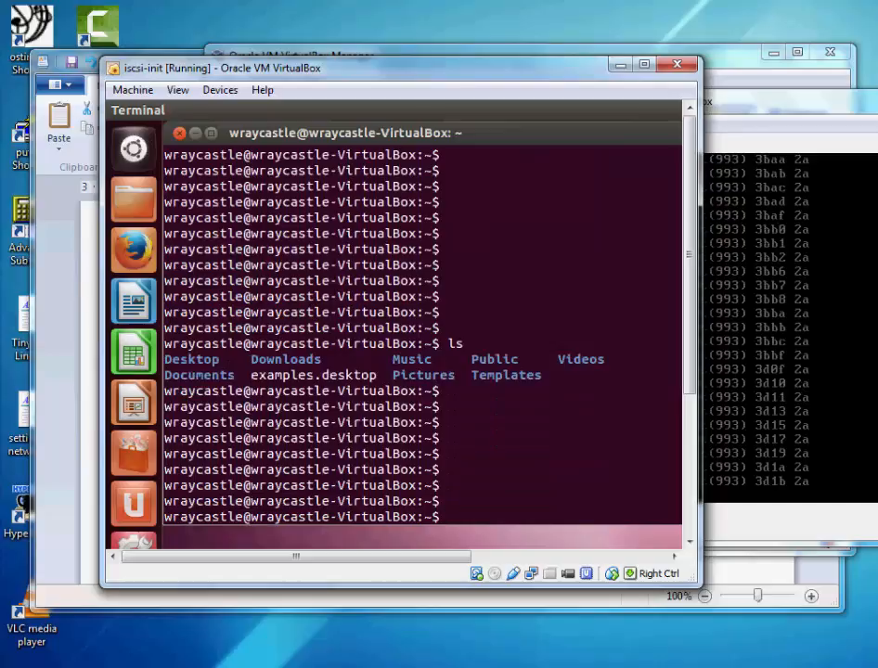
pyautogui.write('cd /etc')
pyautogui.press('Return')
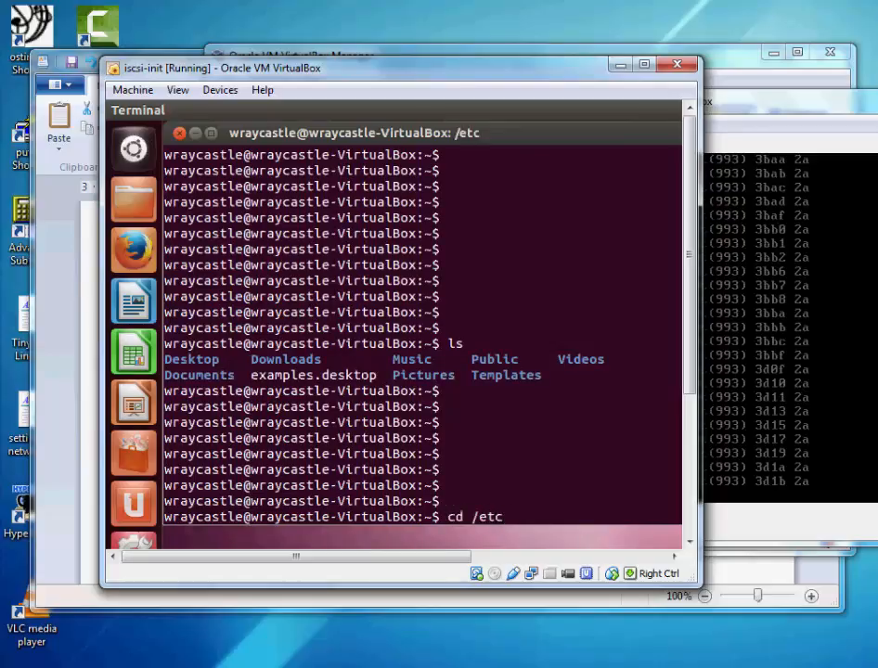
# Step: List the contents of /etc, change to the network directory, list it with ls, and enter a few blank prompt lines
pyautogui.write('ls')
pyautogui.press('Return')
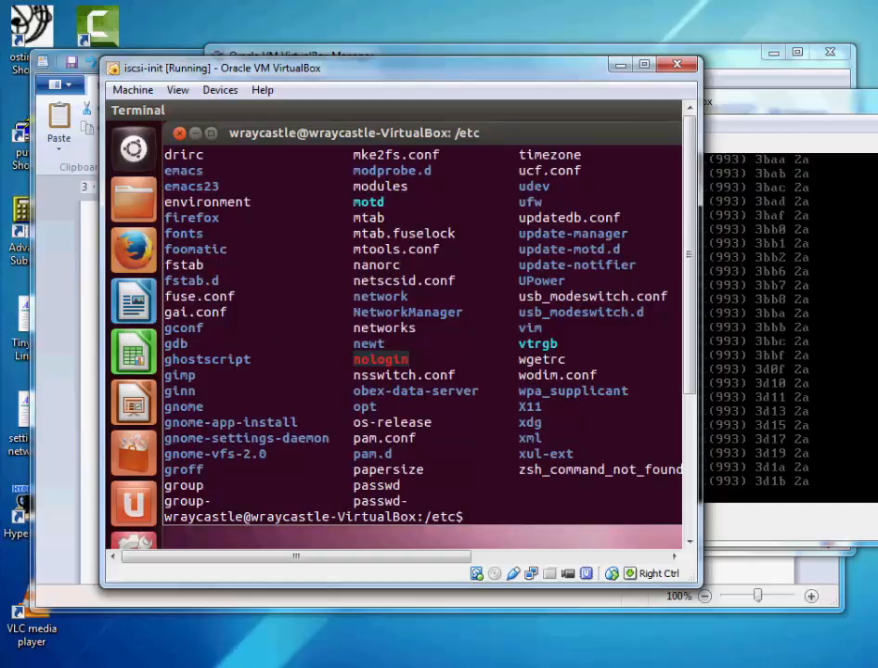
pyautogui.write('cd network')
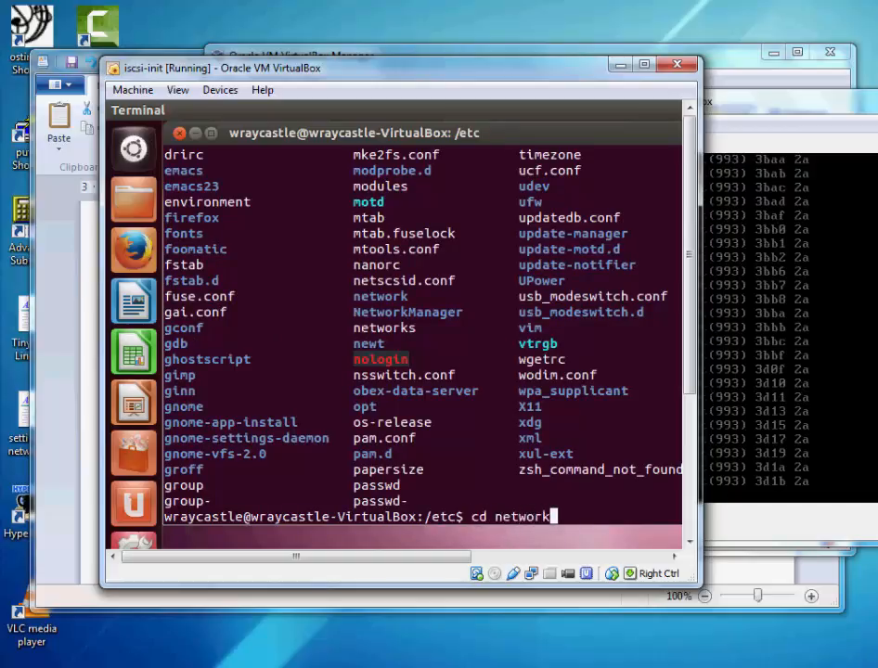
pyautogui.press('Return')
pyautogui.write('ls')
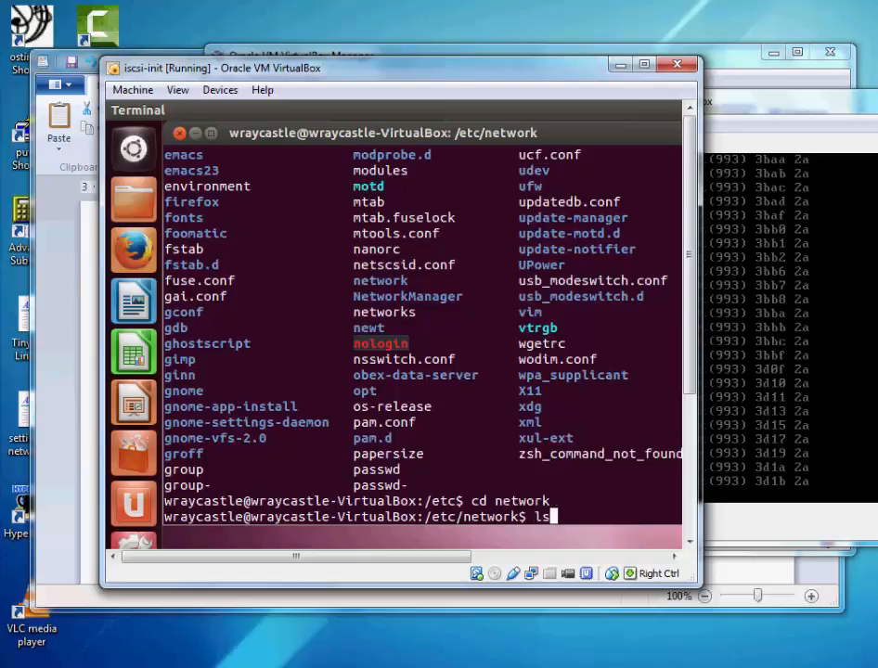
pyautogui.press('Return')
pyautogui.press('Return')
pyautogui.press('Return')
pyautogui.press('Return')
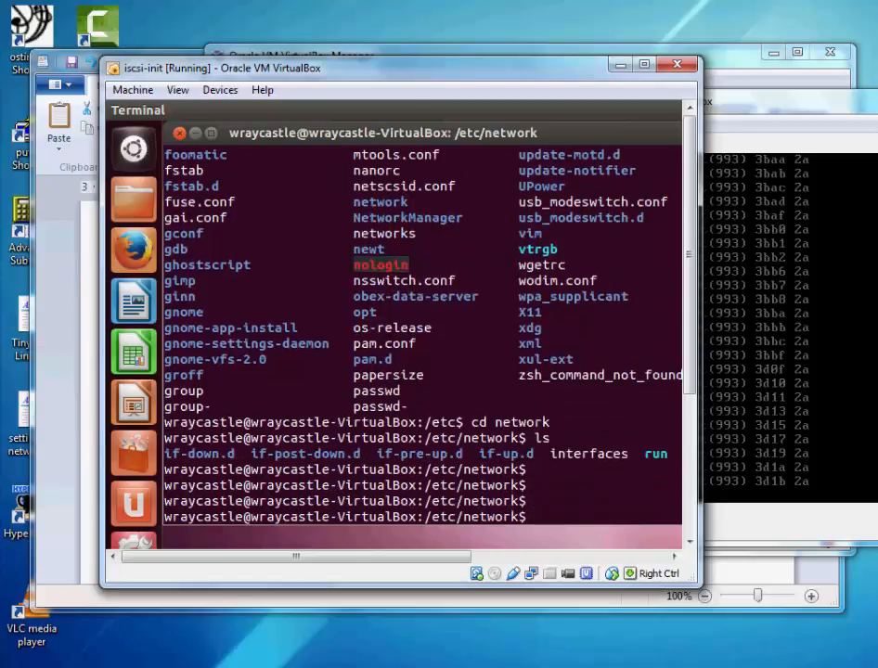
# Step: Check the OpenFiler console and dismiss the VirtualBox I/O cache error on the iscsi-init machine
pyautogui.click(798, 116)
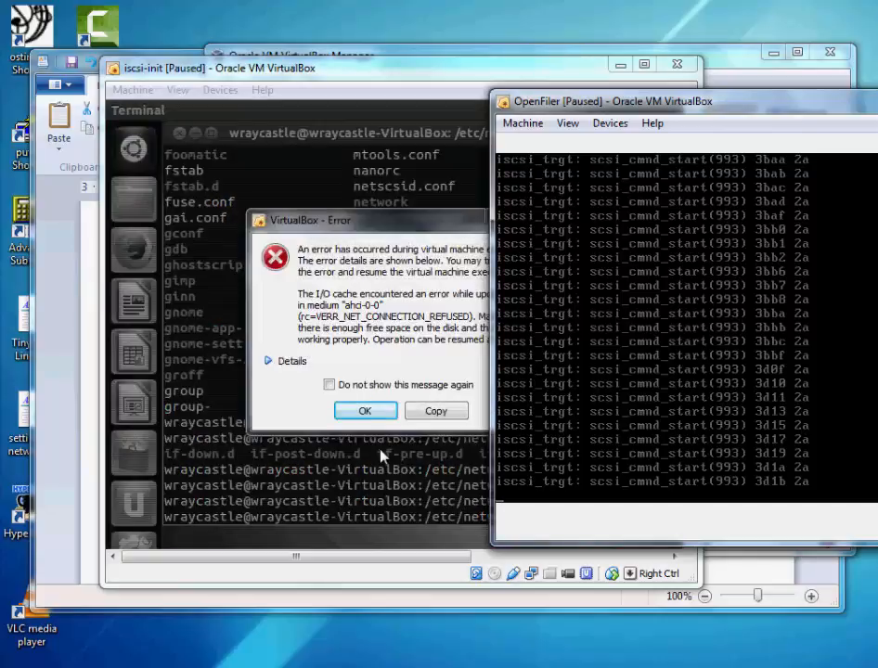
pyautogui.click(385, 255)
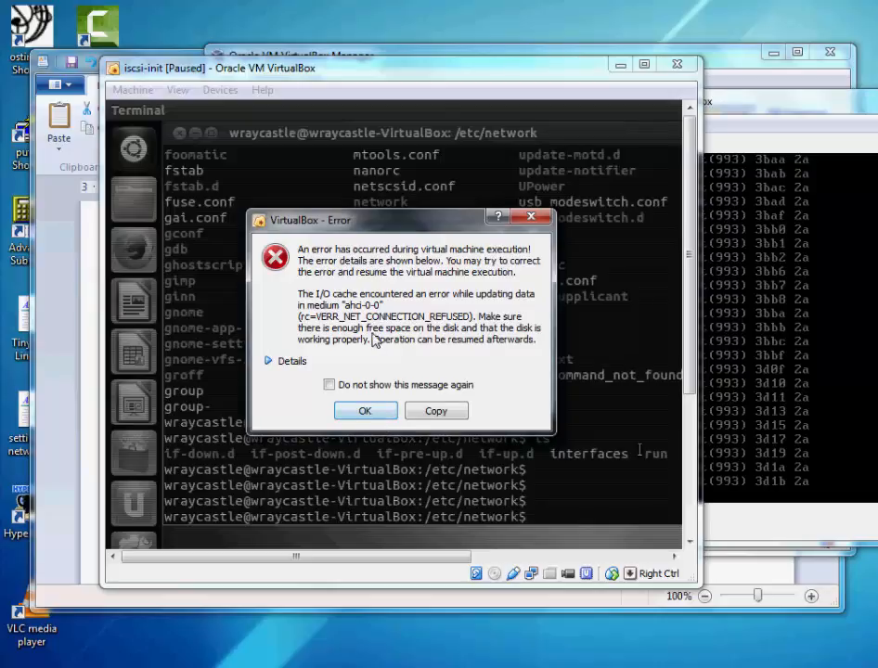
pyautogui.click(372, 415)
pyautogui.click(367, 398)
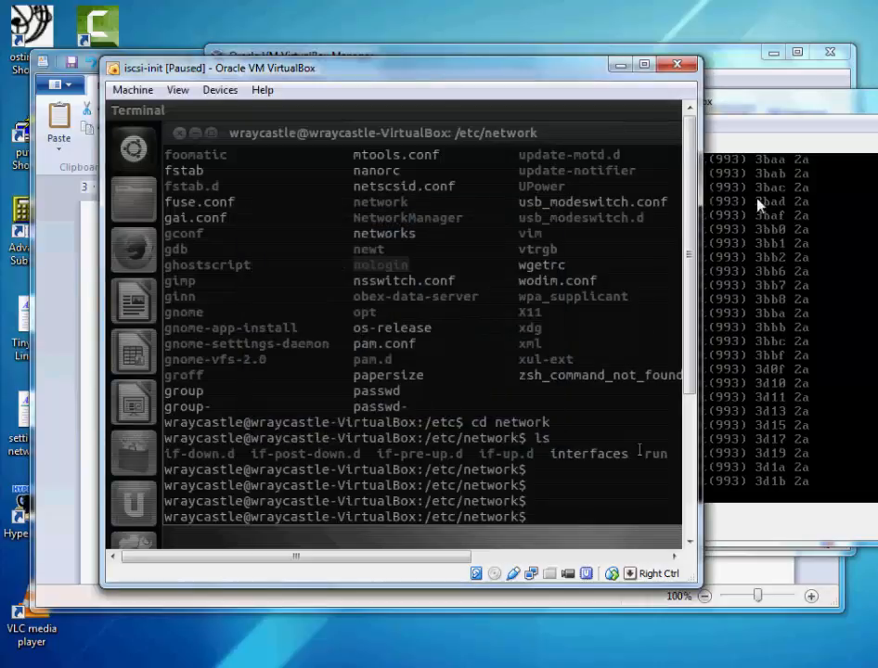
# Step: Resume the paused OpenFiler virtual machine
pyautogui.click(817, 126)
pyautogui.click(523, 122)
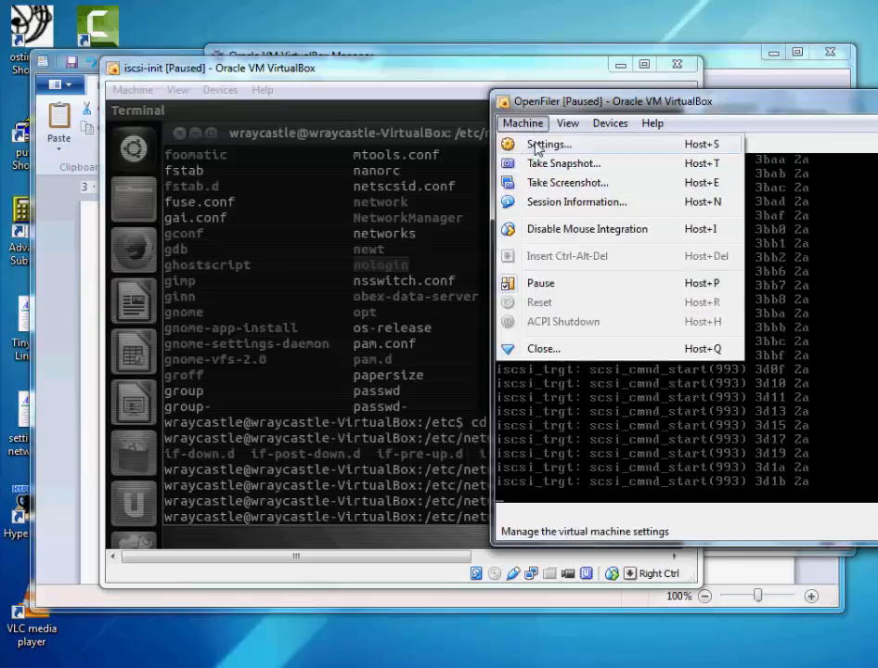
pyautogui.click(538, 283)
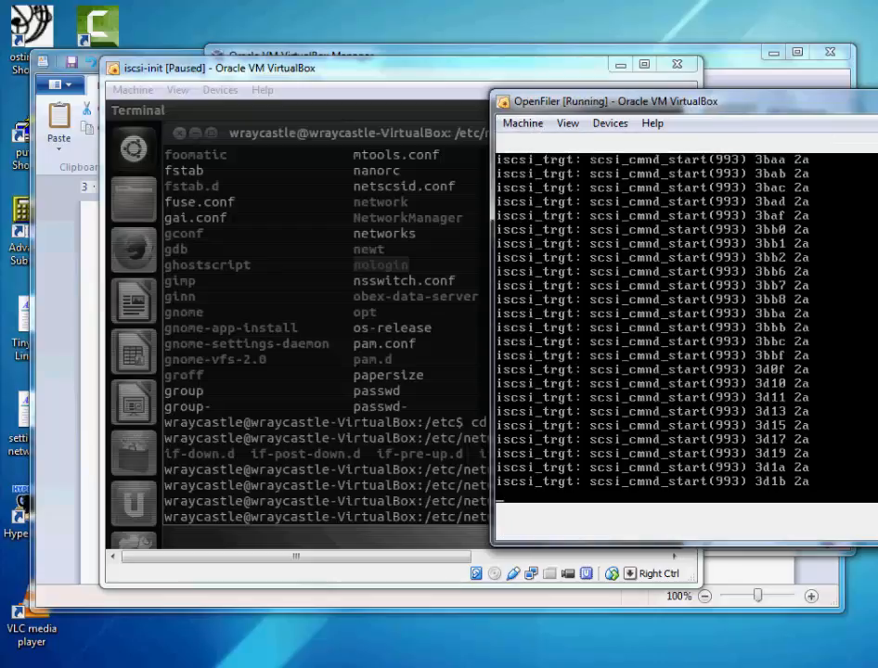
# Step: Dismiss the paused-state notice on the iscsi-init machine and resume the machine
pyautogui.click(402, 434)
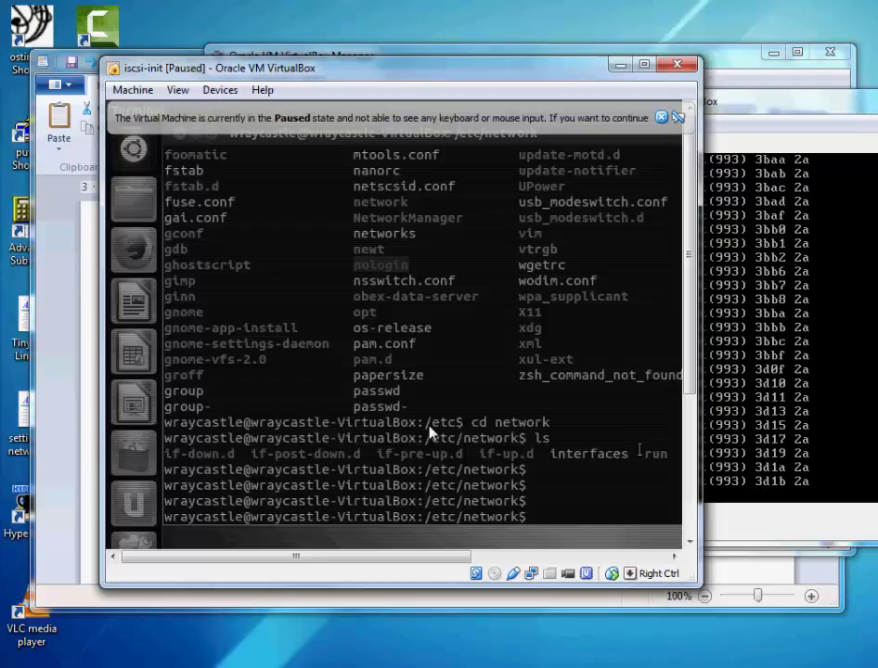
pyautogui.click(661, 118)
pyautogui.click(132, 90)
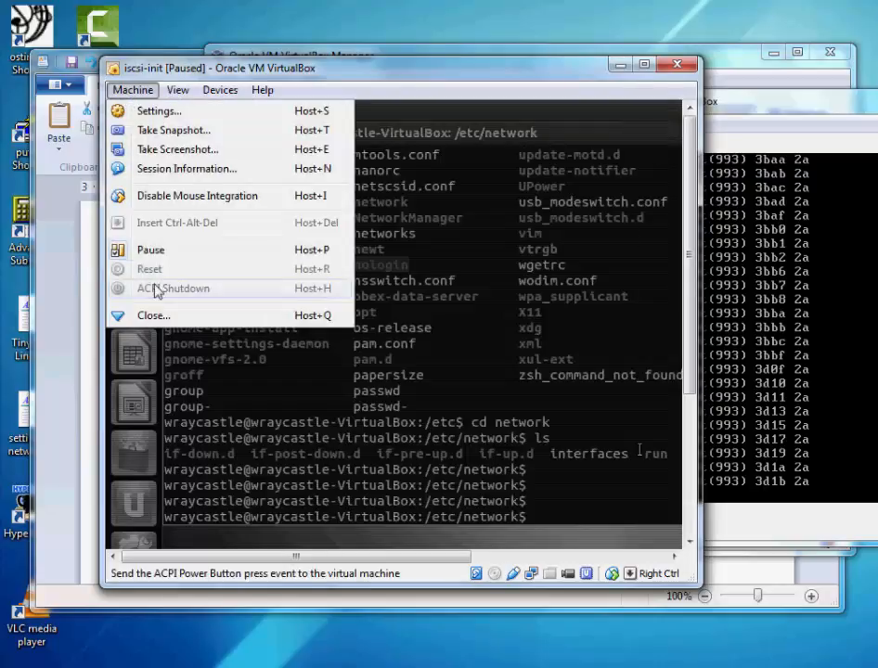
pyautogui.click(160, 252)
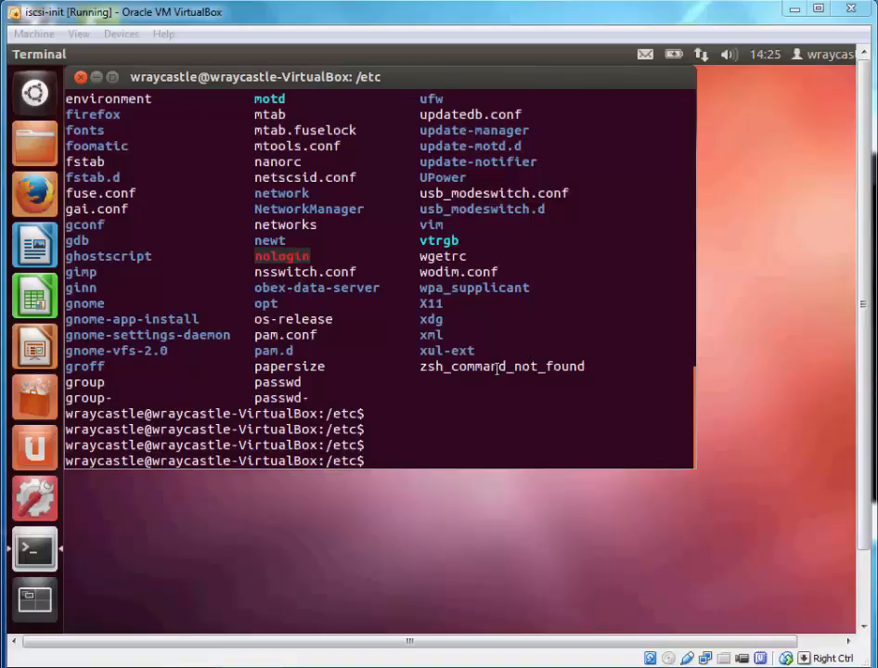
# Step: Enter blank lines in the iscsi-init terminal to test whether Ubuntu responds after resuming
pyautogui.click(427, 416)
pyautogui.press('Return')
pyautogui.press('Return')
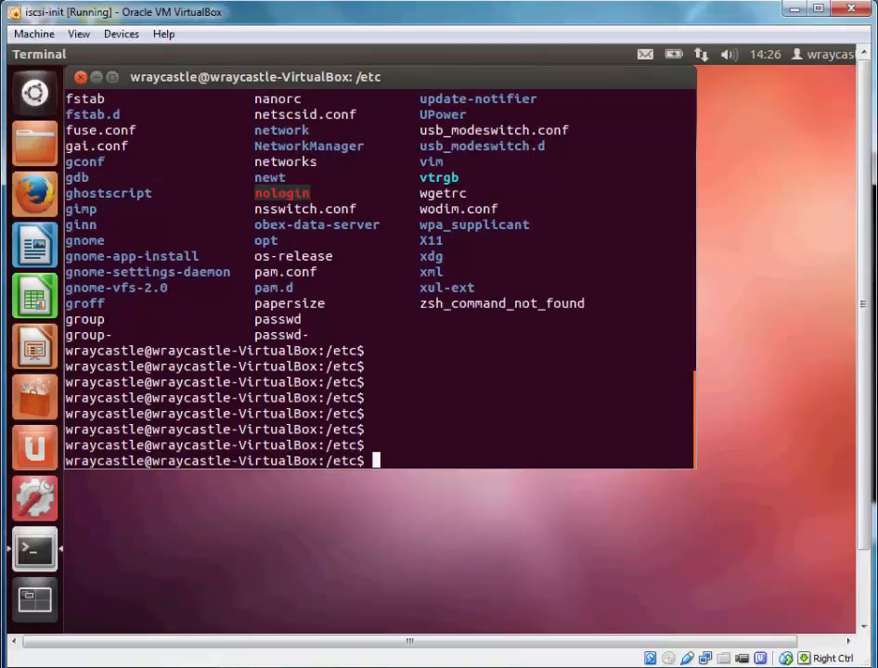
# Step: Minimise the iscsi-init window and compare the OpenFiler and iscsi-init details in the VirtualBox Manager
pyautogui.click(795, 9)
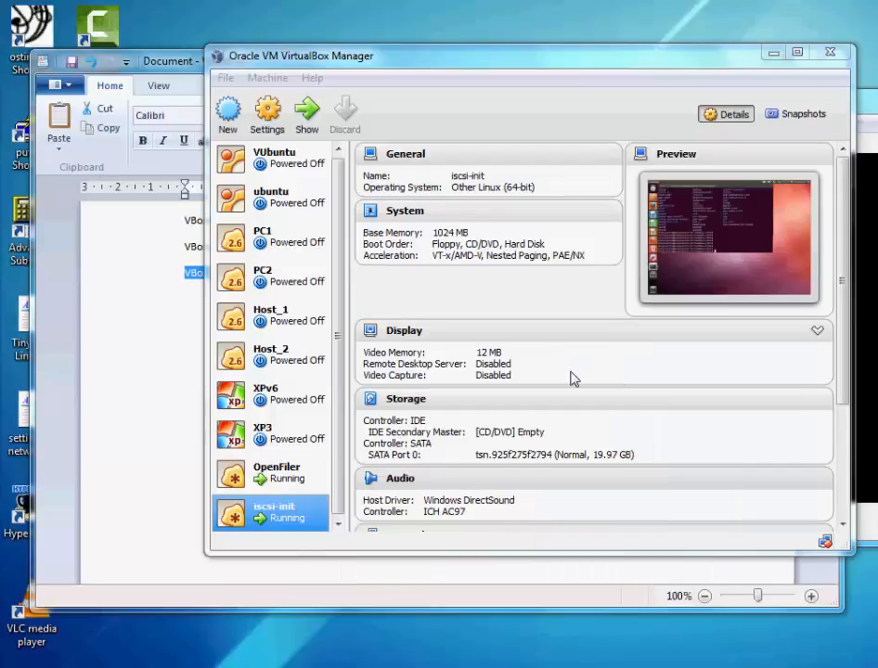
pyautogui.click(299, 478)
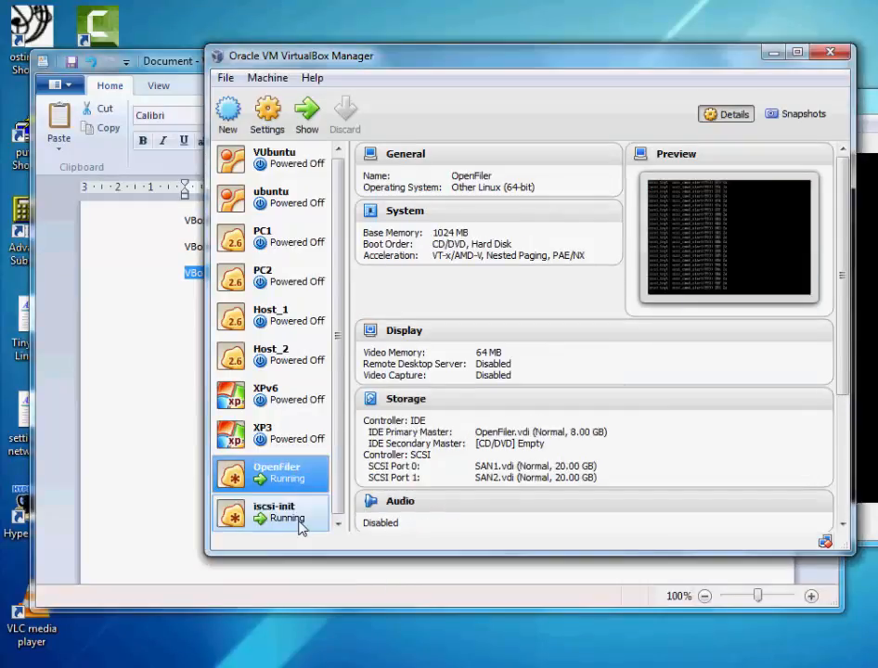
pyautogui.click(297, 516)
pyautogui.click(295, 479)
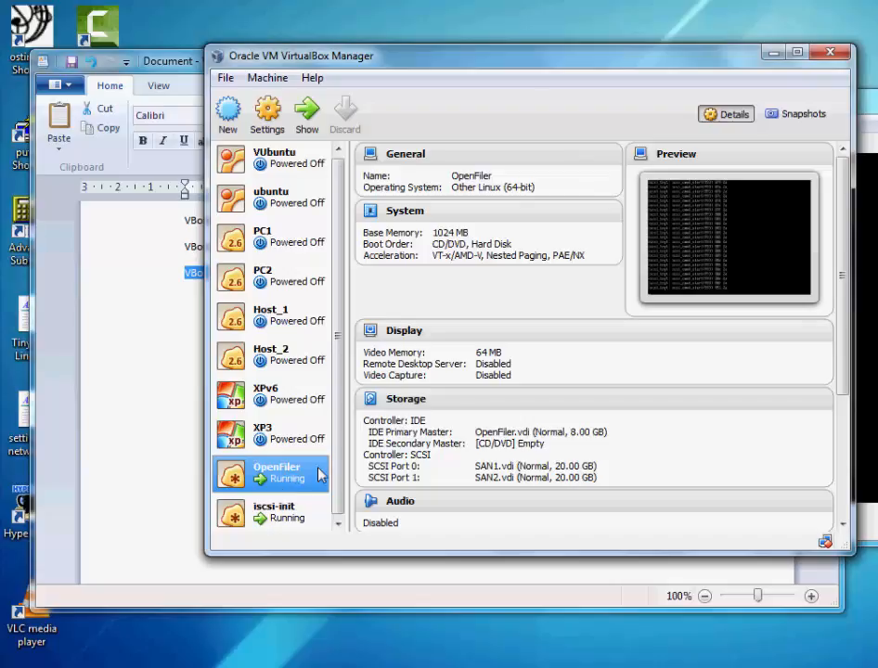
# Step: Move the VirtualBox Manager aside, bring the OpenFiler console fully into view to inspect its iSCSI messages, and minimise it
pyautogui.moveTo(588, 59); pyautogui.dragTo(512, 45)
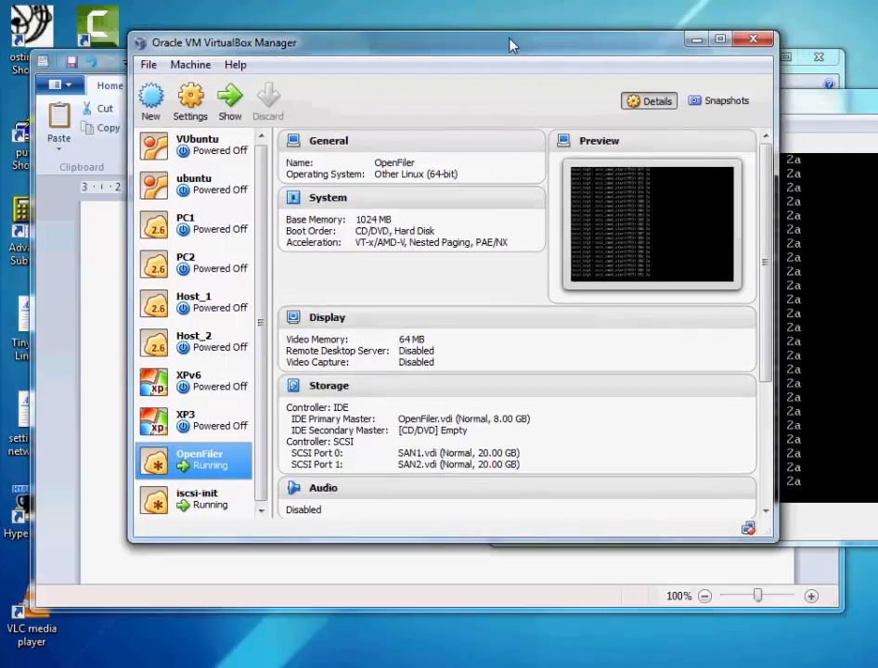
pyautogui.moveTo(836, 109); pyautogui.dragTo(564, 95)
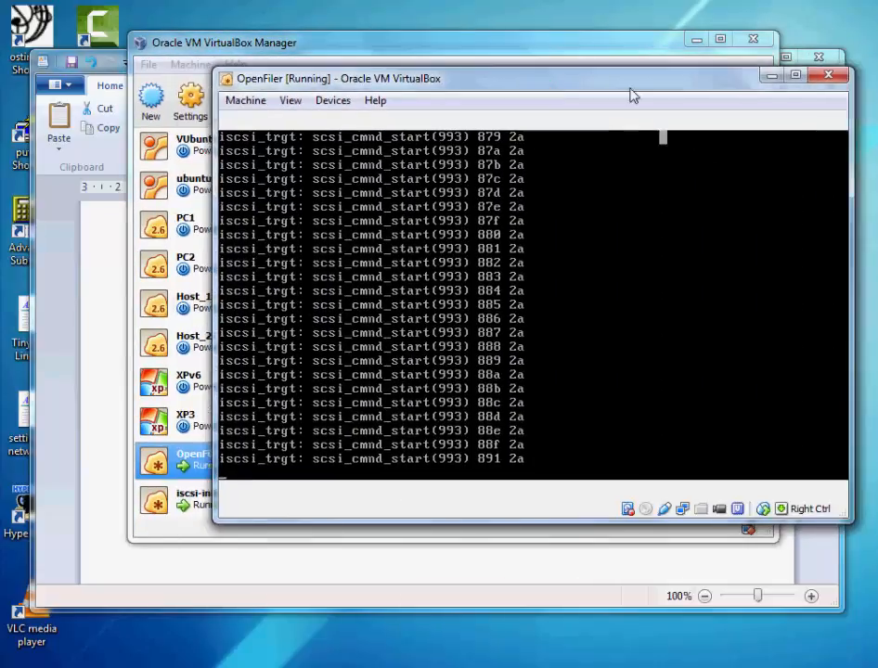
pyautogui.click(772, 80)
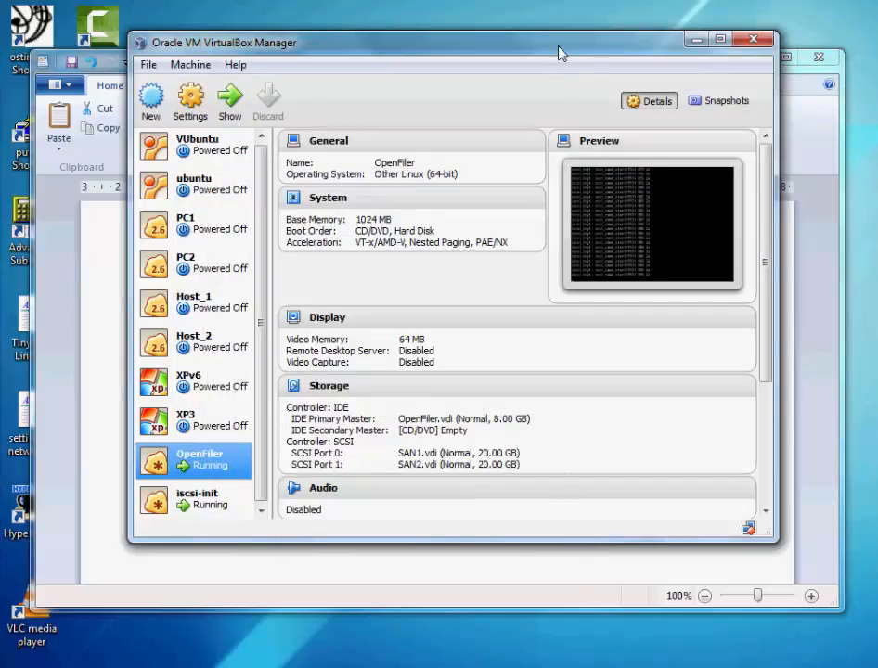
# Step: Minimise the WordPad notes and reposition the VirtualBox Manager on the clear desktop
pyautogui.moveTo(559, 53); pyautogui.dragTo(576, 74)
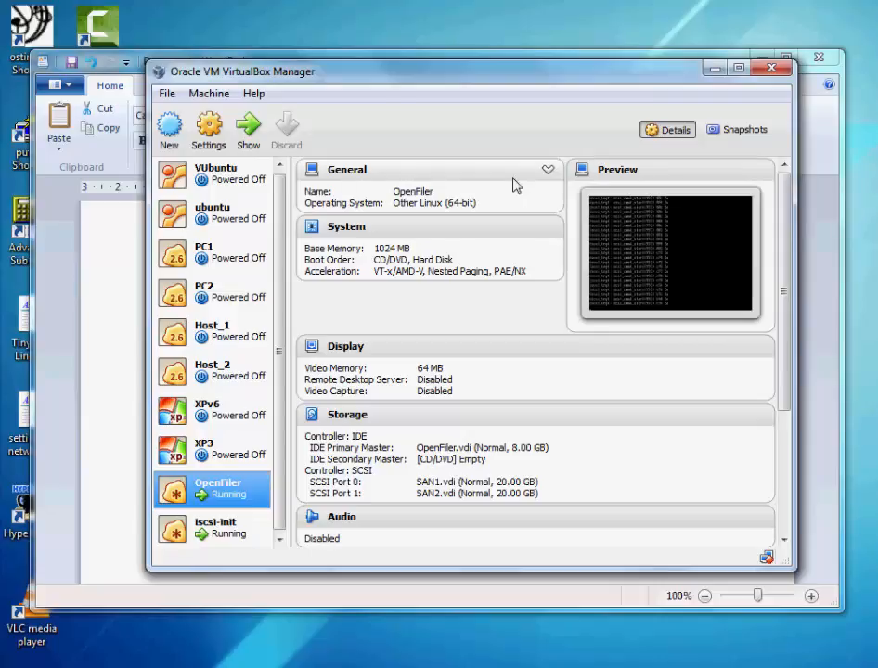
pyautogui.moveTo(328, 81); pyautogui.dragTo(332, 103)
pyautogui.click(360, 74)
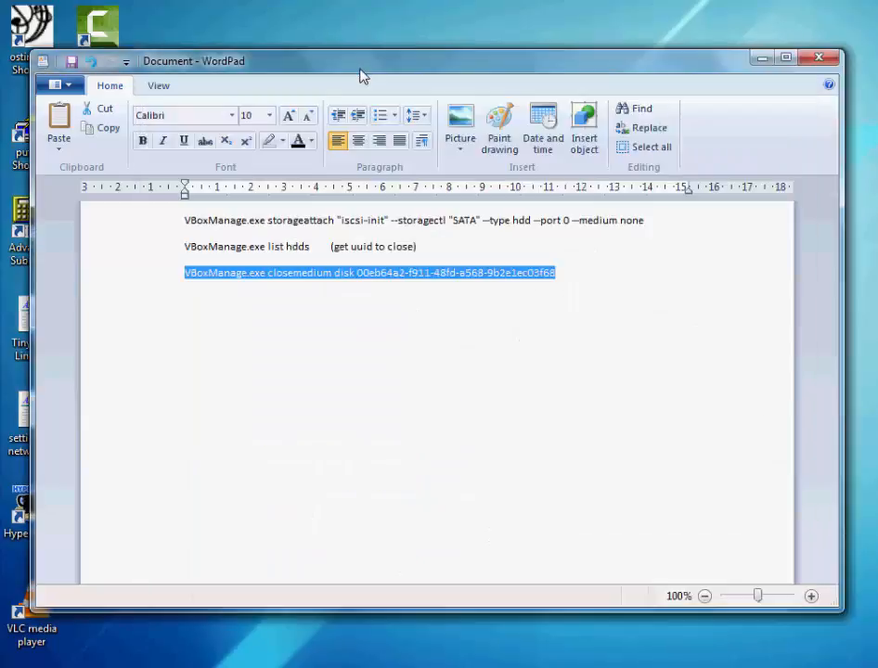
pyautogui.click(763, 59)
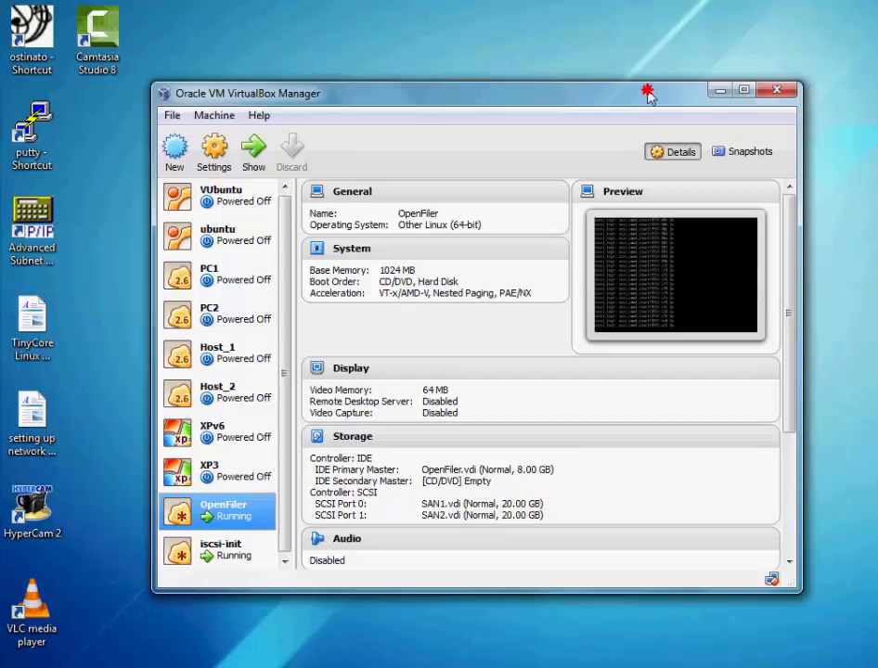
pyautogui.moveTo(647, 93); pyautogui.dragTo(628, 81)
# Step: Alternate between the iscsi-init and OpenFiler machines to compare their storage details and previews
pyautogui.click(216, 539)
pyautogui.click(219, 513)
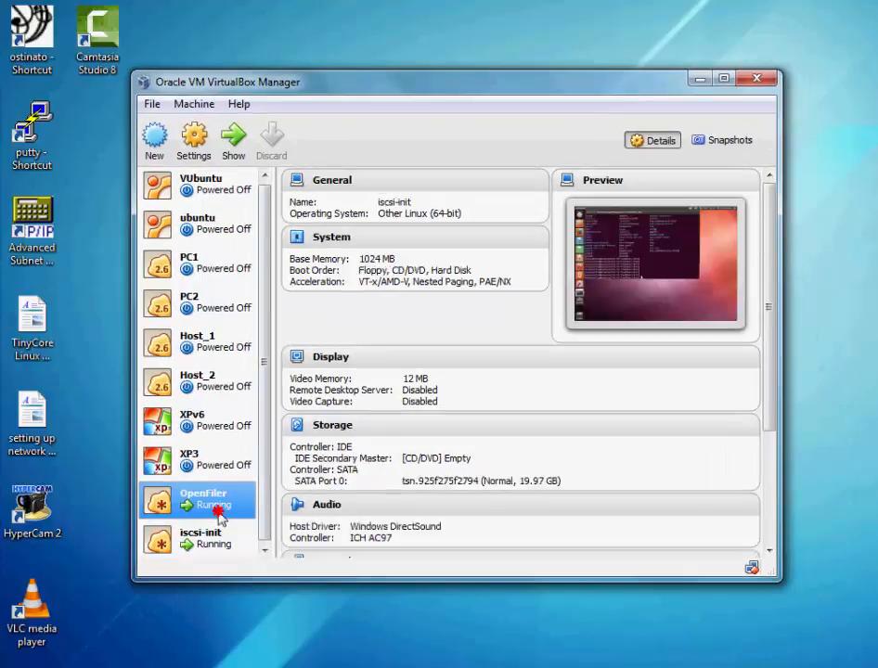
pyautogui.click(206, 541)
pyautogui.click(186, 506)
pyautogui.click(196, 536)
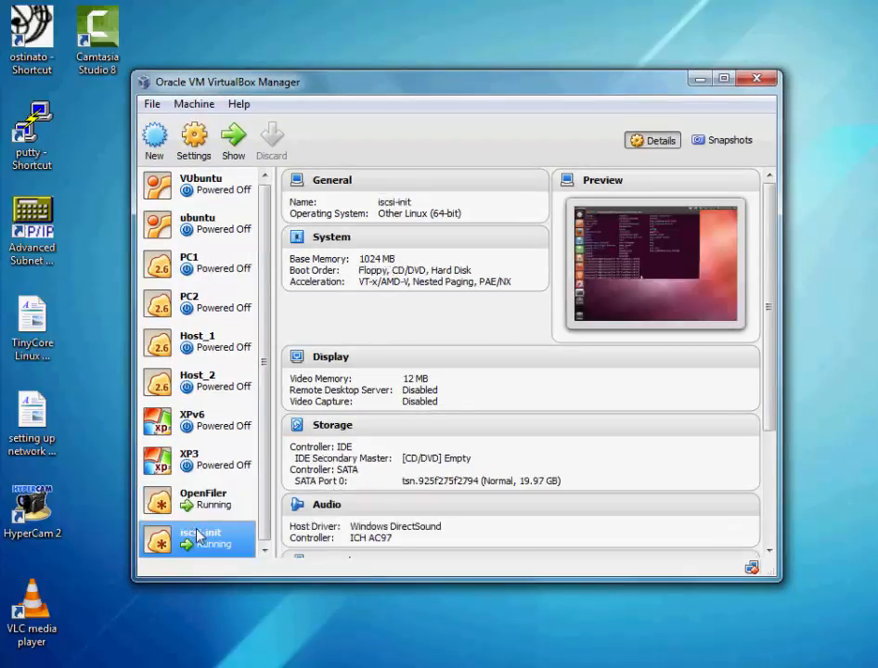
pyautogui.click(195, 509)
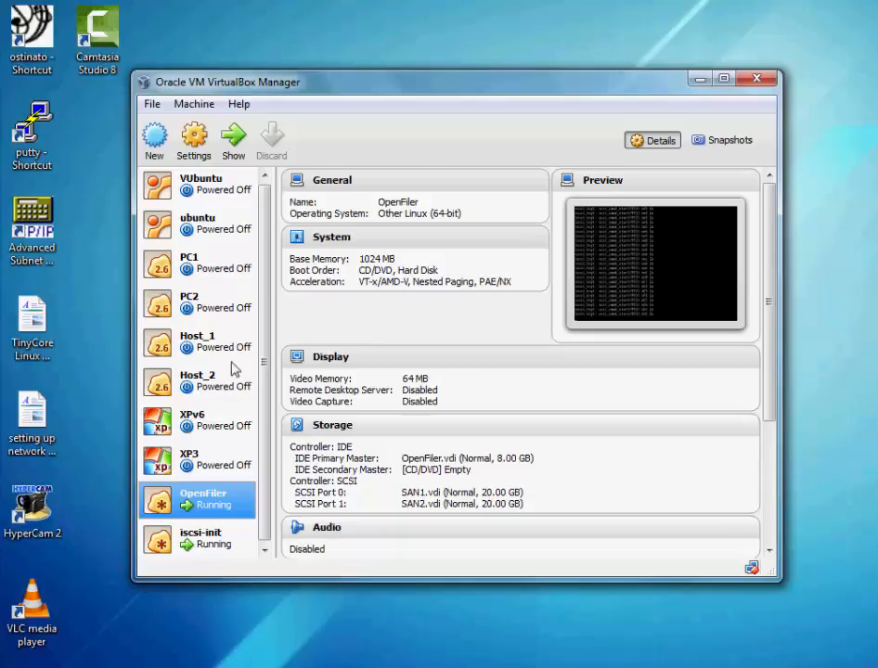
pyautogui.click(216, 546)
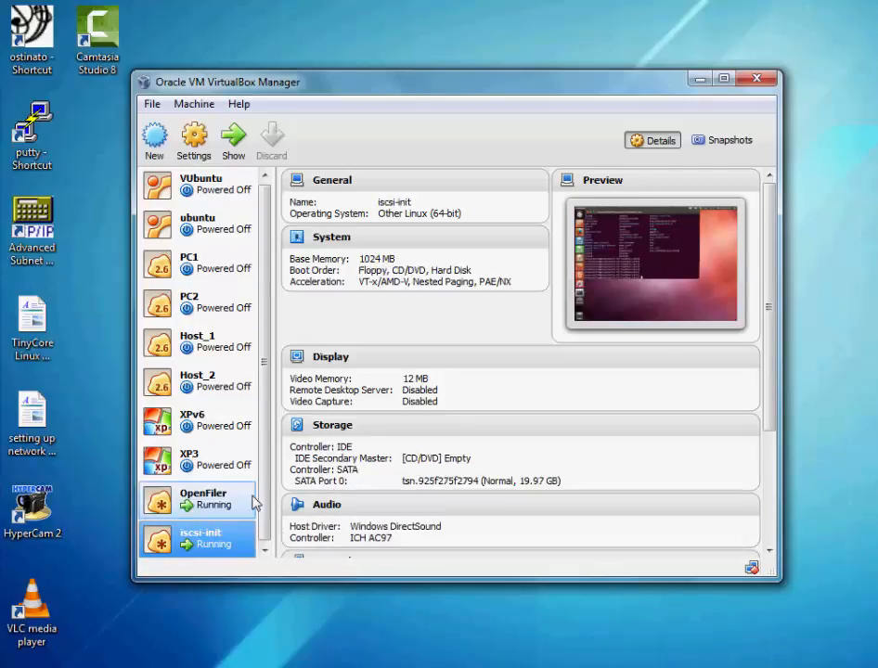
# Step: Show the iscsi-init machine's window again and shut down Ubuntu from its session options, confirming the shutdown
pyautogui.moveTo(393, 89); pyautogui.dragTo(384, 23)
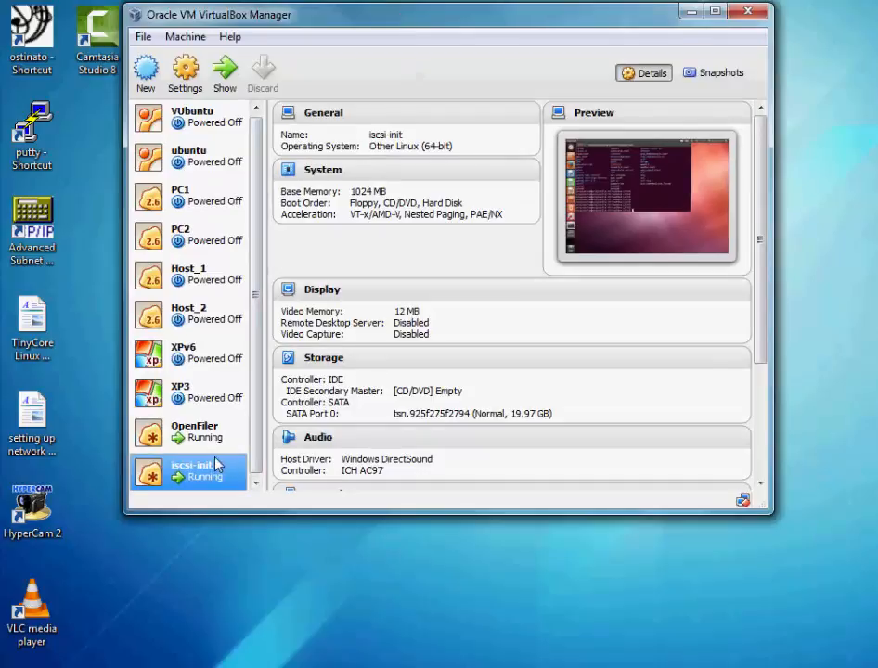
pyautogui.click(224, 83)
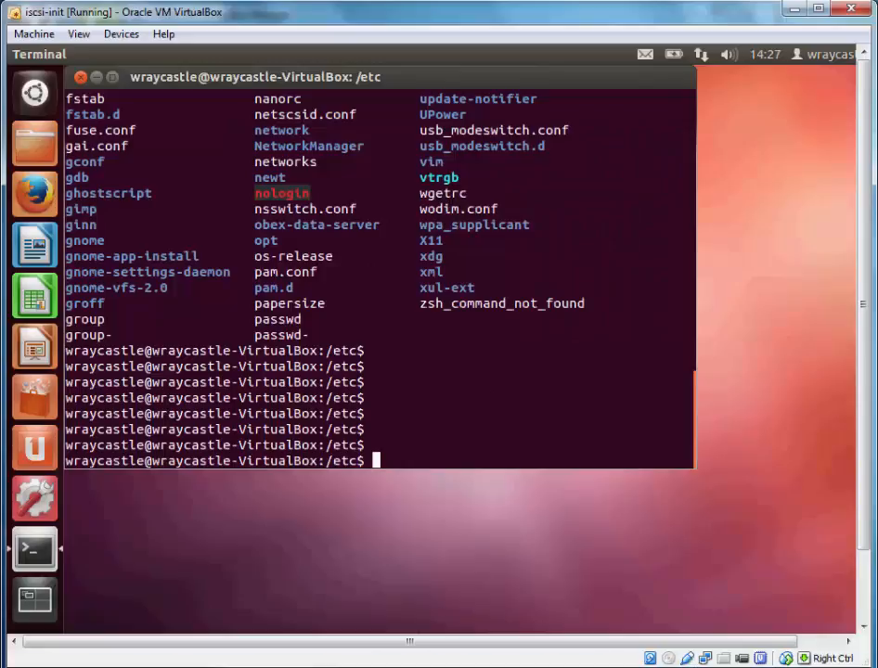
pyautogui.moveTo(494, 640); pyautogui.dragTo(652, 637)
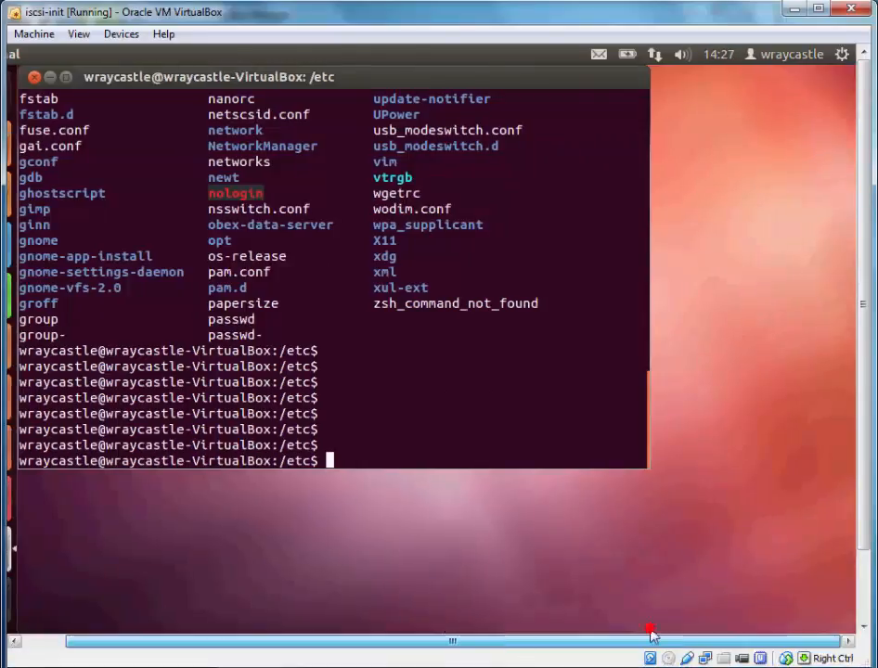
pyautogui.click(841, 55)
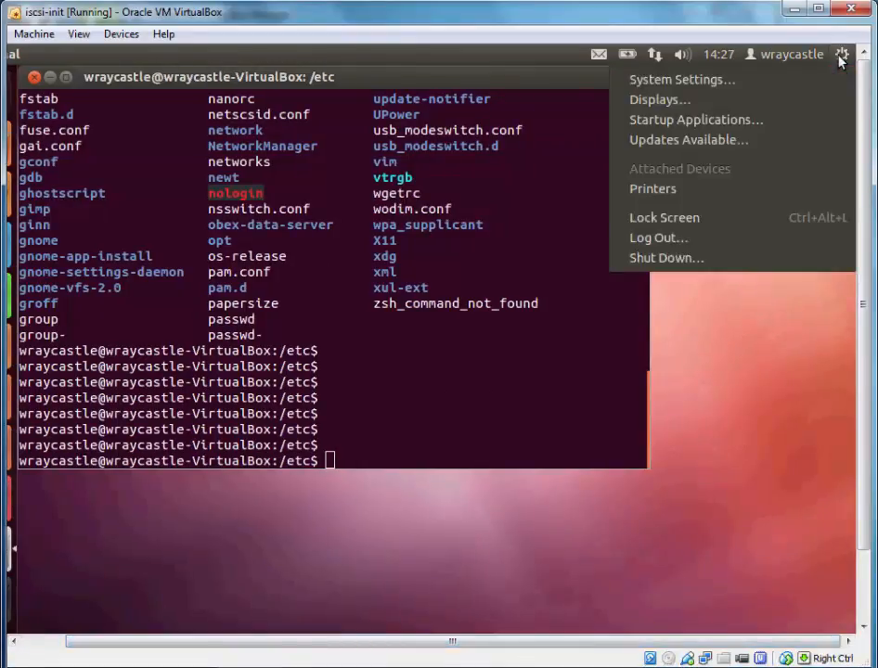
pyautogui.click(685, 266)
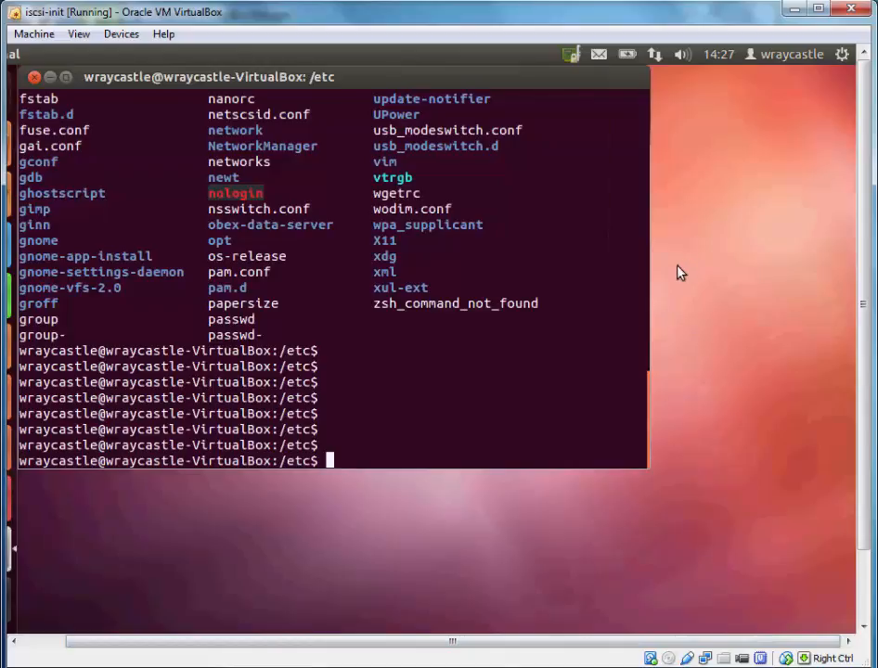
pyautogui.click(613, 444)
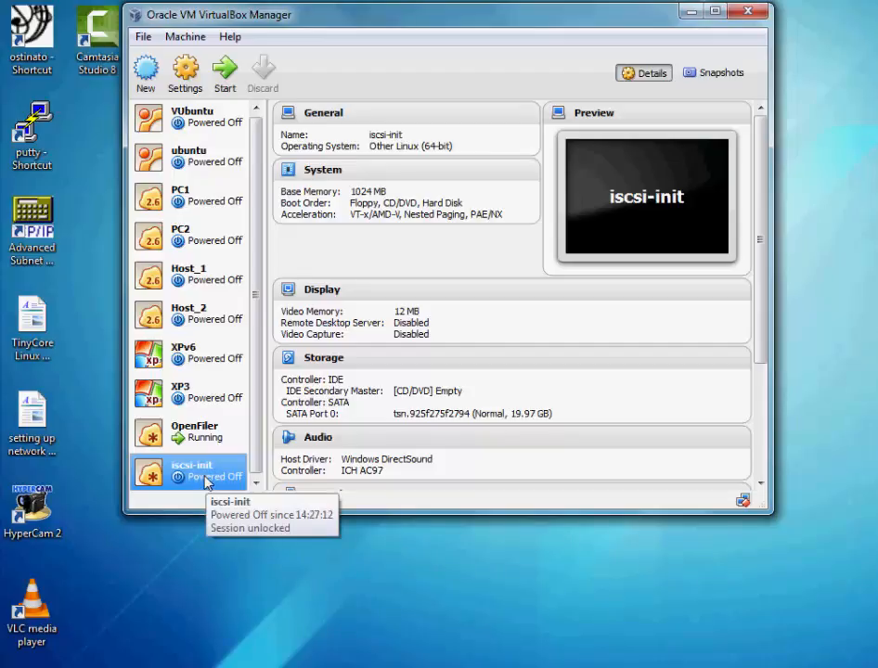
# Step: In the iscsi-init machine's network settings, set Adapter 1 to Not attached
pyautogui.click(184, 74)
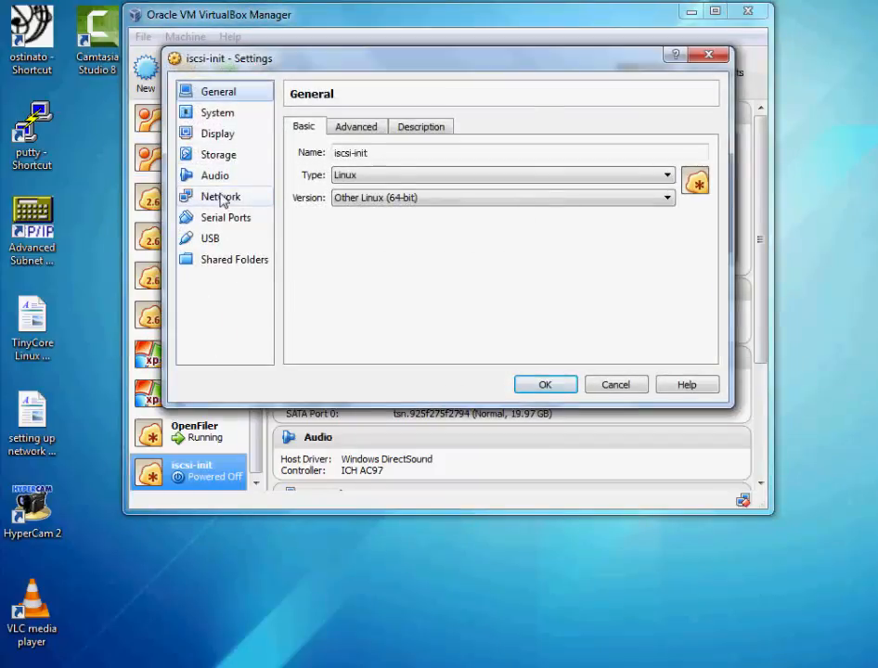
pyautogui.click(221, 197)
pyautogui.click(413, 175)
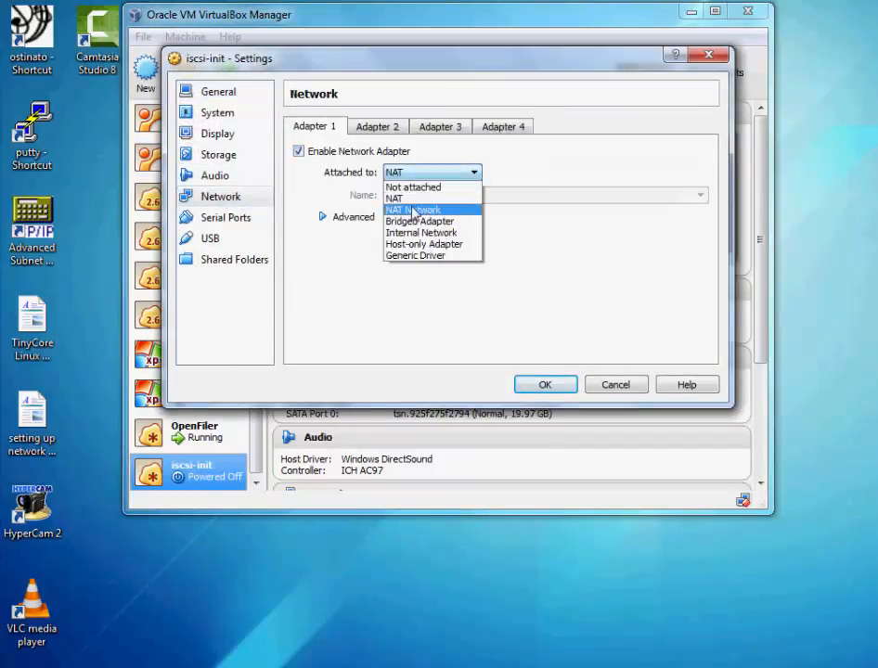
pyautogui.click(416, 188)
# Step: Enable Adapter 2, attach it to the Host-only Adapter using VirtualBox Host-Only Ethernet Adapter, and save the settings
pyautogui.click(385, 131)
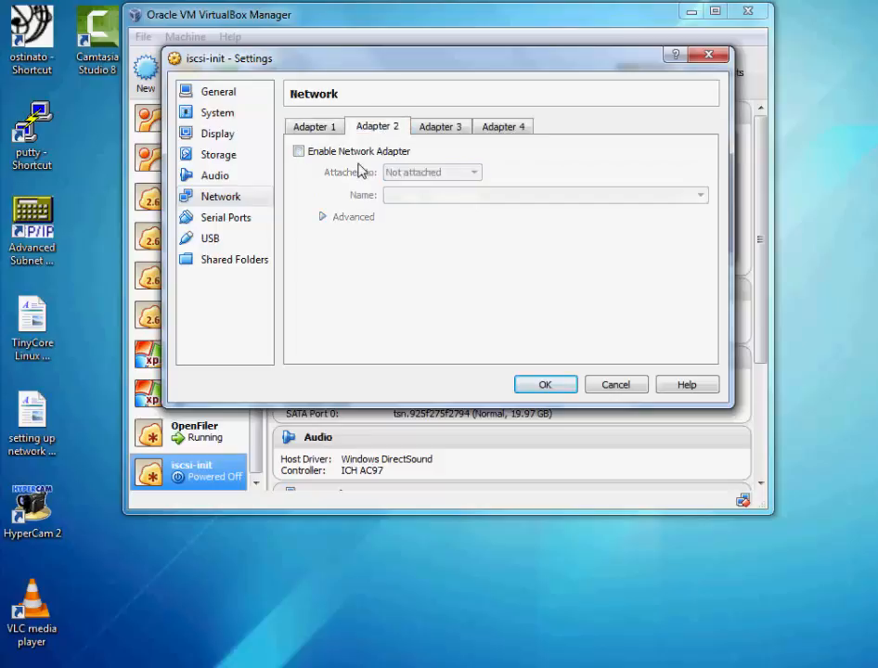
pyautogui.click(300, 152)
pyautogui.click(424, 172)
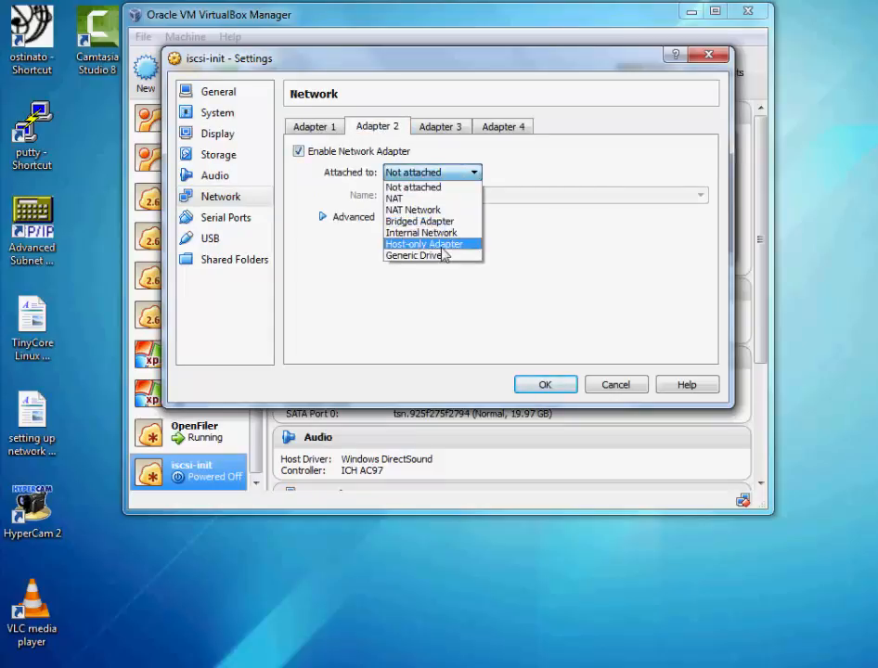
pyautogui.click(442, 247)
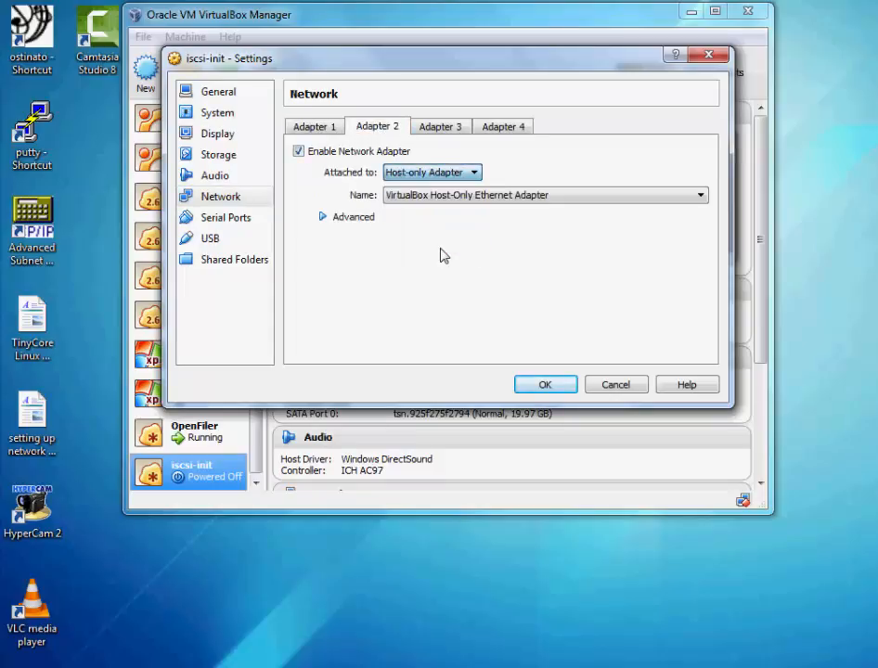
pyautogui.click(587, 196)
pyautogui.click(586, 206)
pyautogui.click(545, 384)
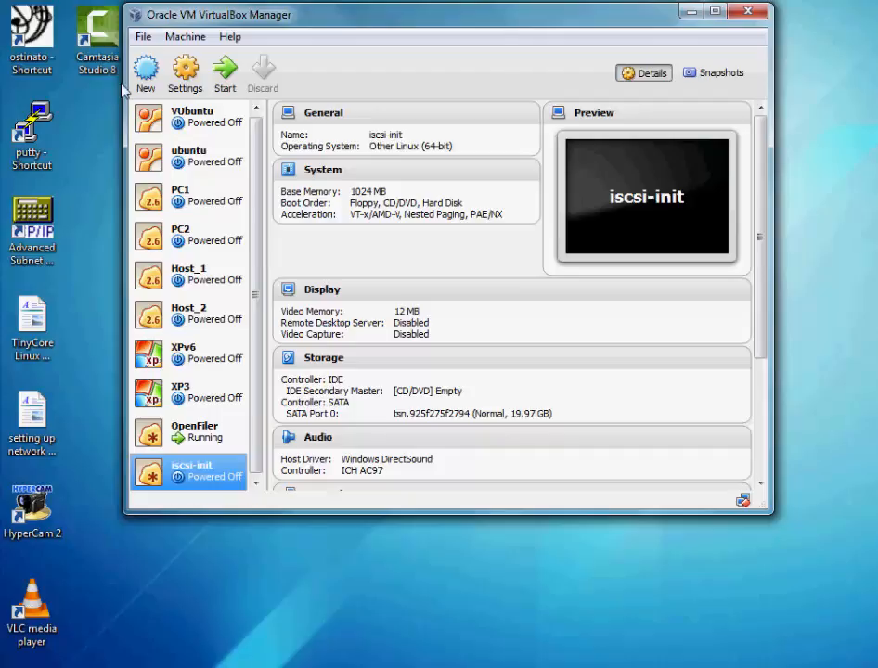
# Step: Review the iscsi-init machine's Adapter 1 and Adapter 2 network settings, close them, and reposition the VirtualBox Manager lower on the desktop
pyautogui.click(184, 85)
pyautogui.click(221, 196)
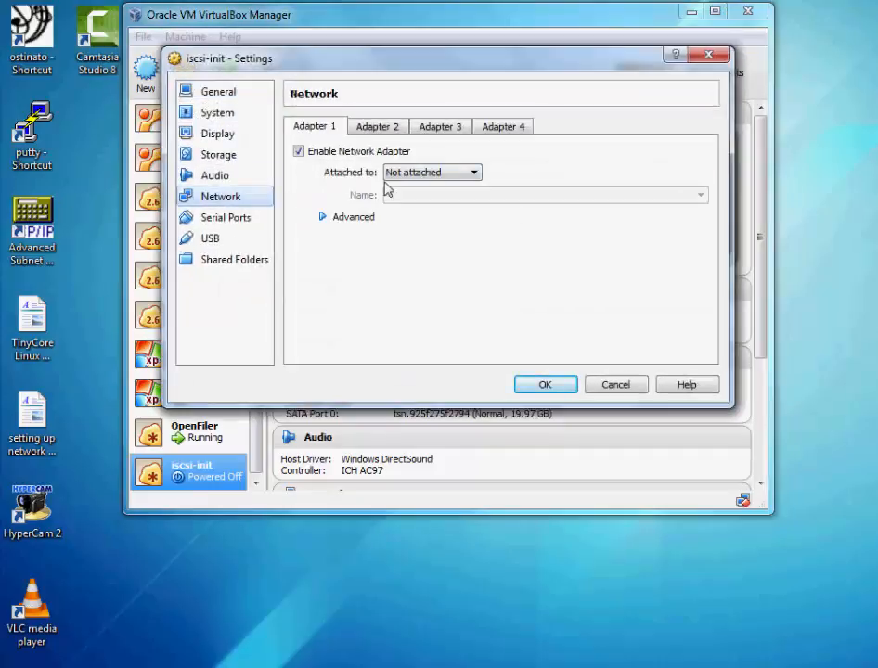
pyautogui.click(386, 128)
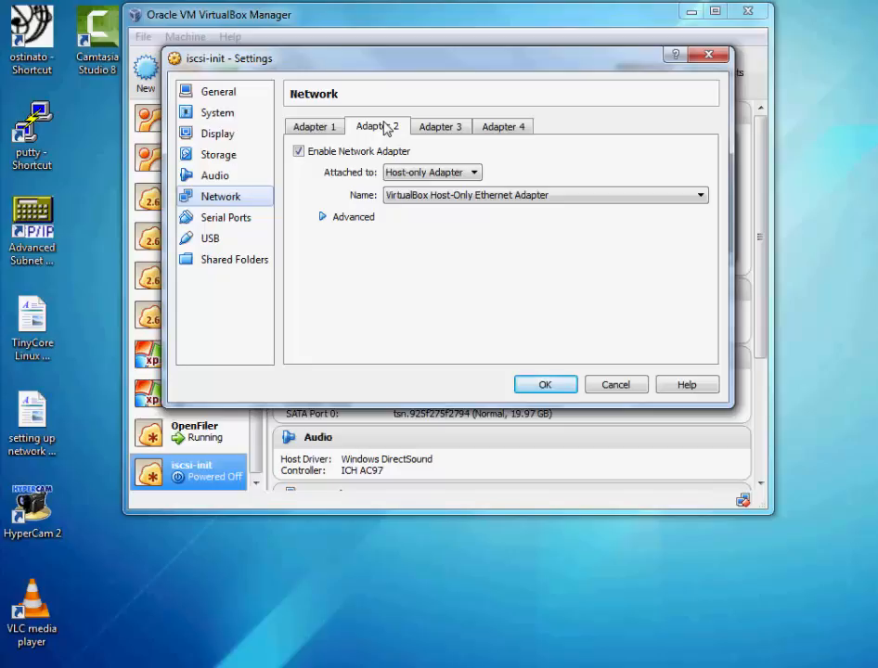
pyautogui.click(547, 385)
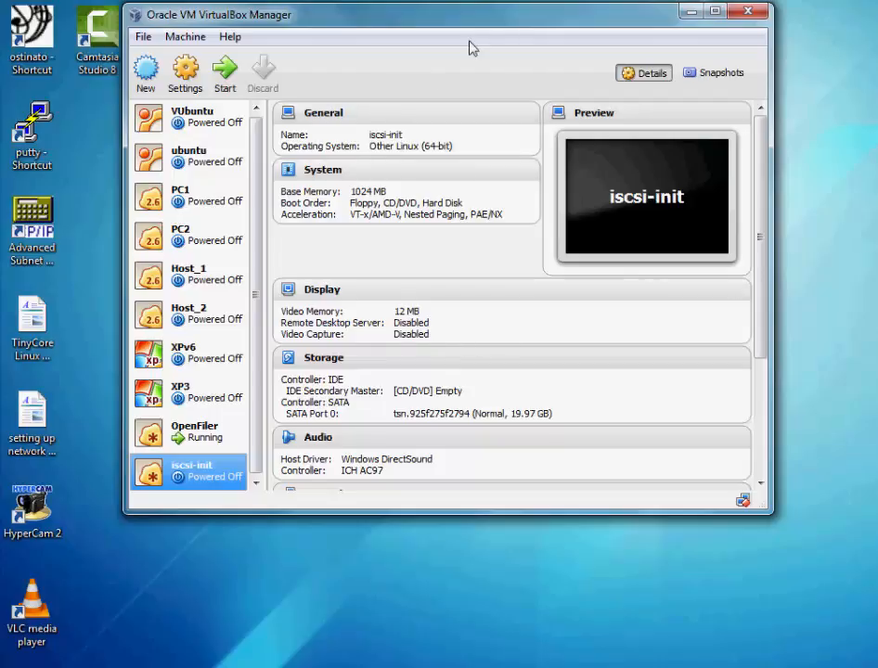
pyautogui.moveTo(492, 24); pyautogui.dragTo(508, 90)
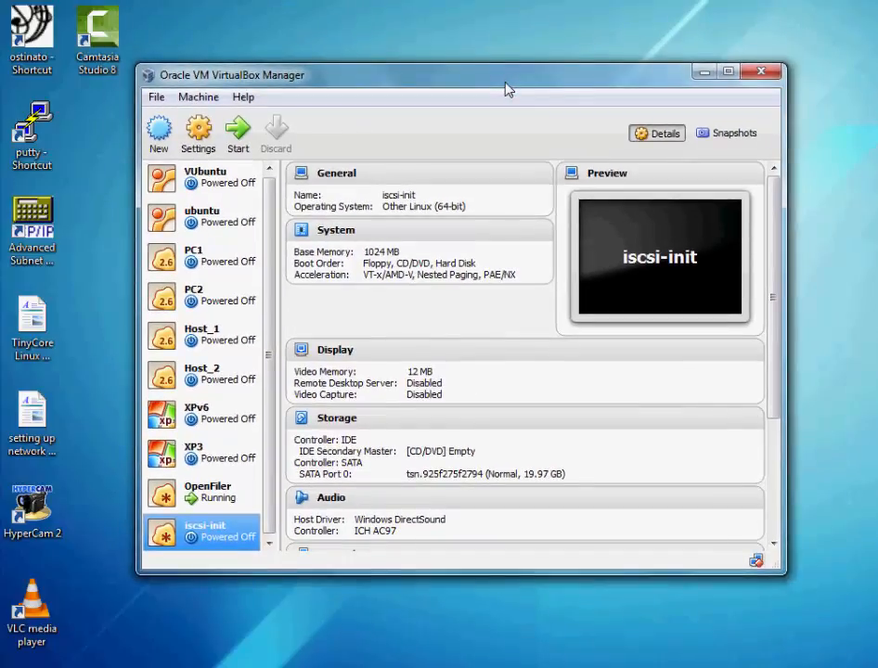